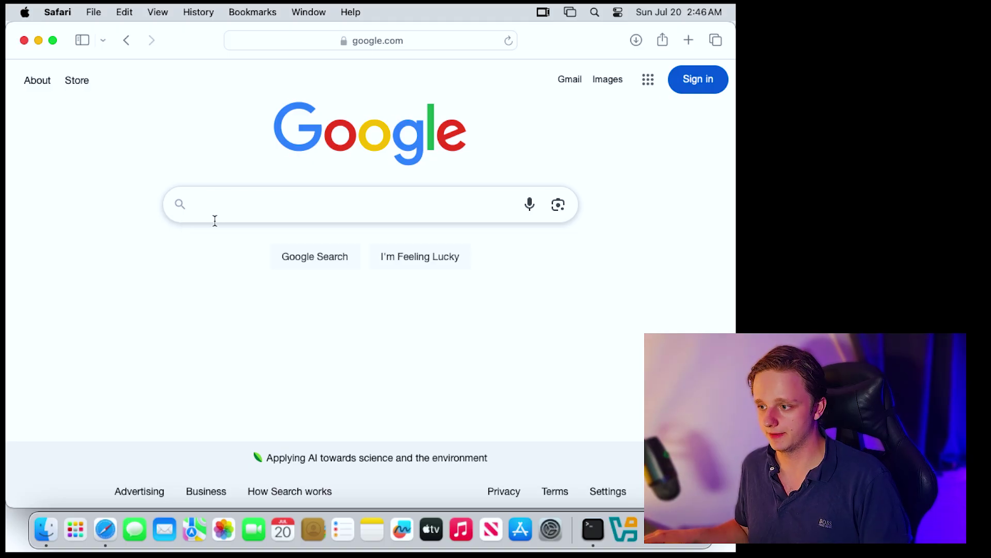
Go to dyfonus.nl/myusb, follow its Google Drive folder link, and open the Windows folder there.
left_click(363, 45)
type("dyfonus.nl/myus")
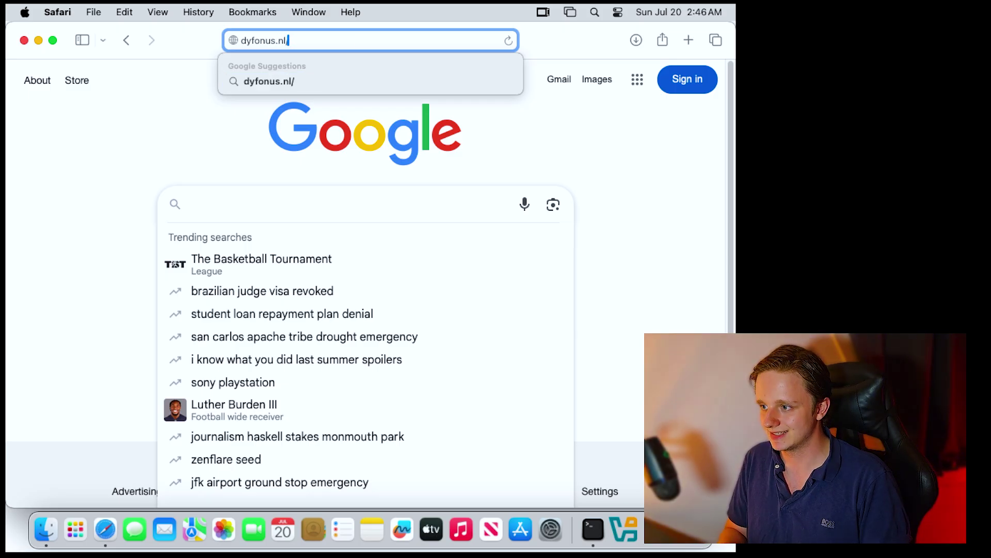
type("b")
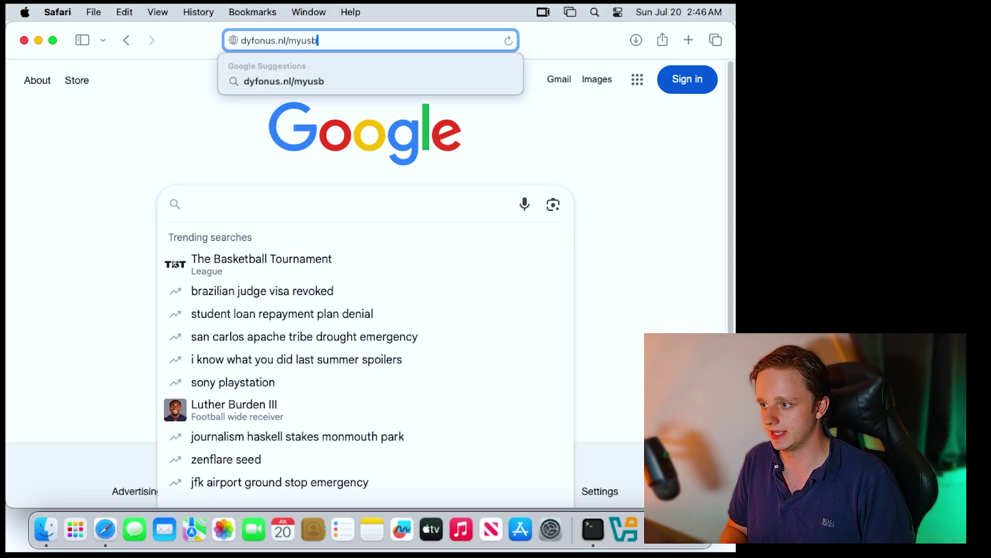
key("Return")
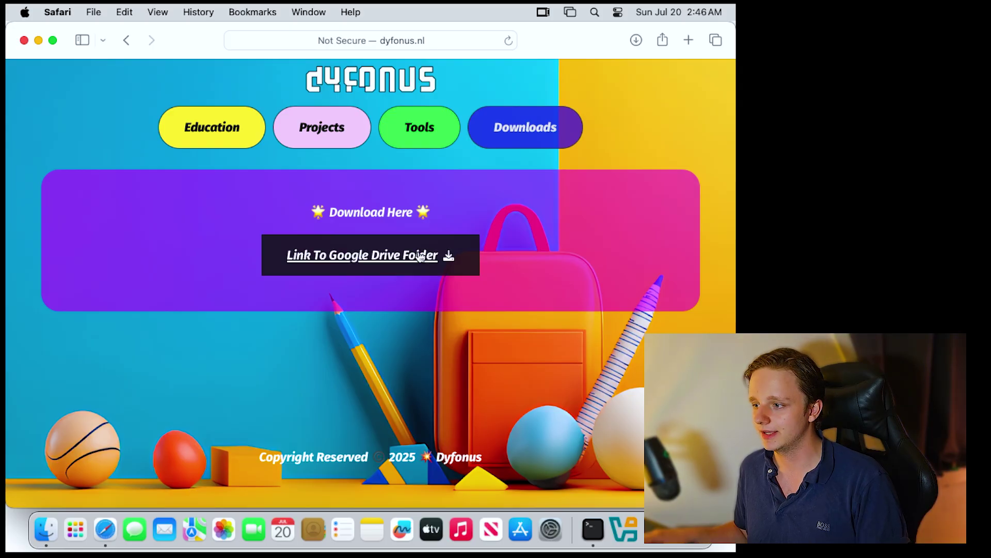
left_click(361, 269)
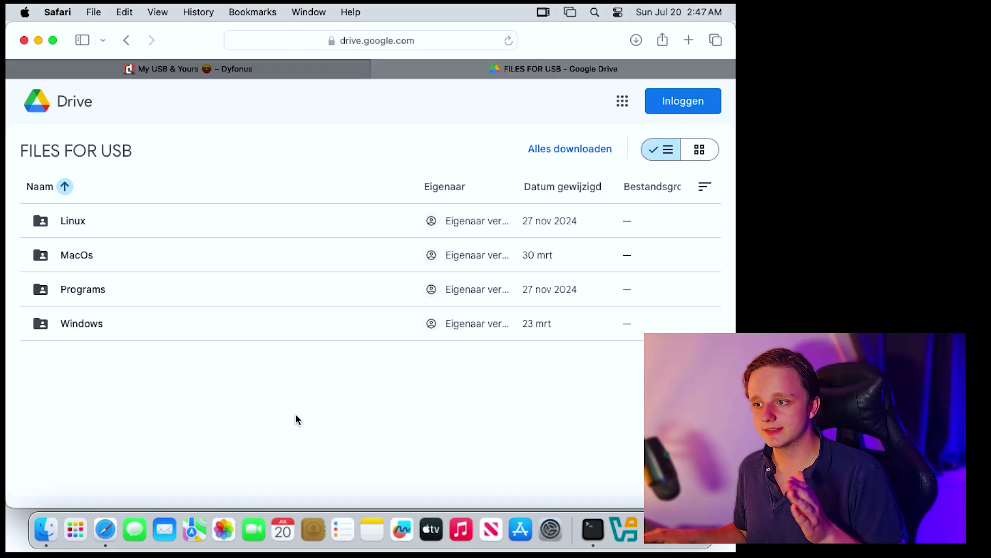
double_click(95, 320)
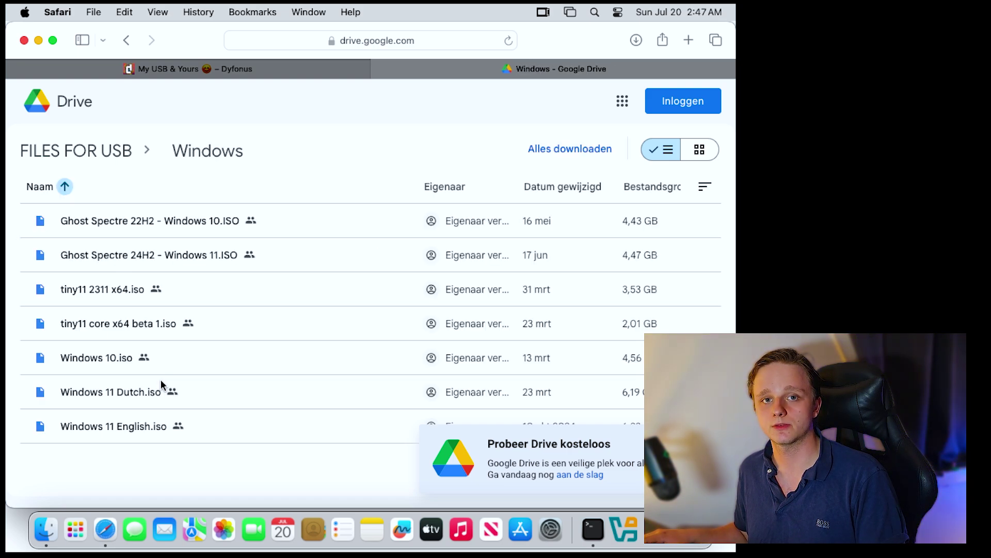
Download Windows 10.iso despite the missing virus scan and allow downloads from drive.google.com.
left_click(101, 366)
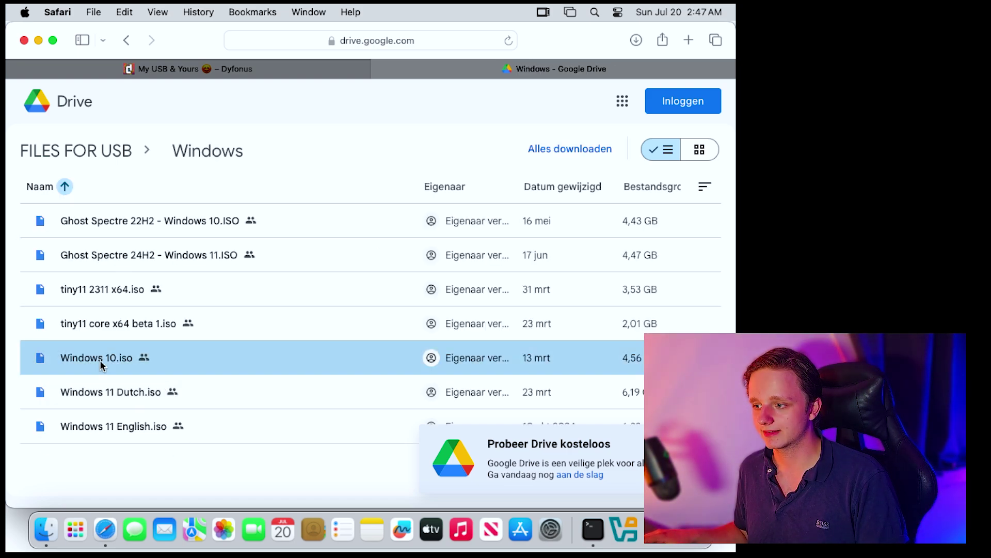
right_click(102, 365)
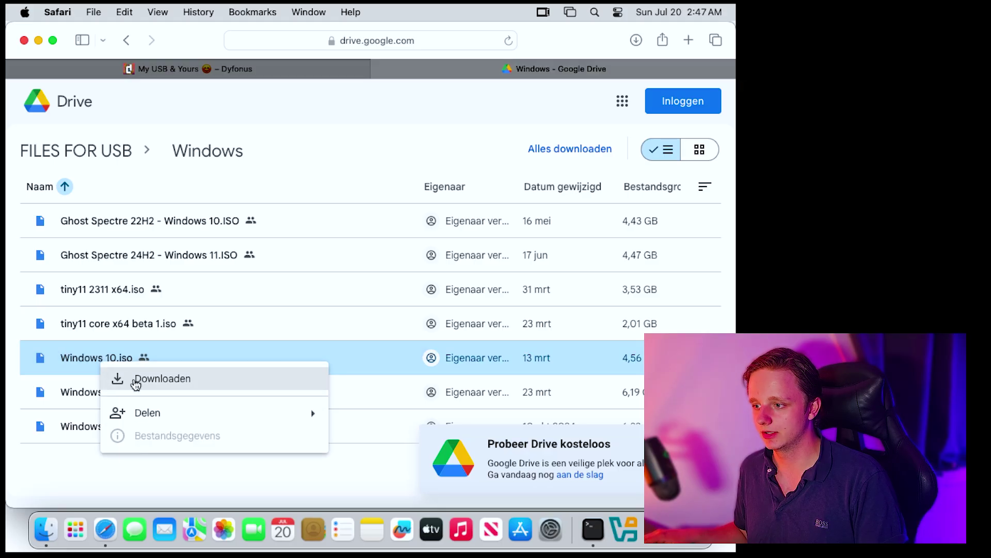
left_click(136, 383)
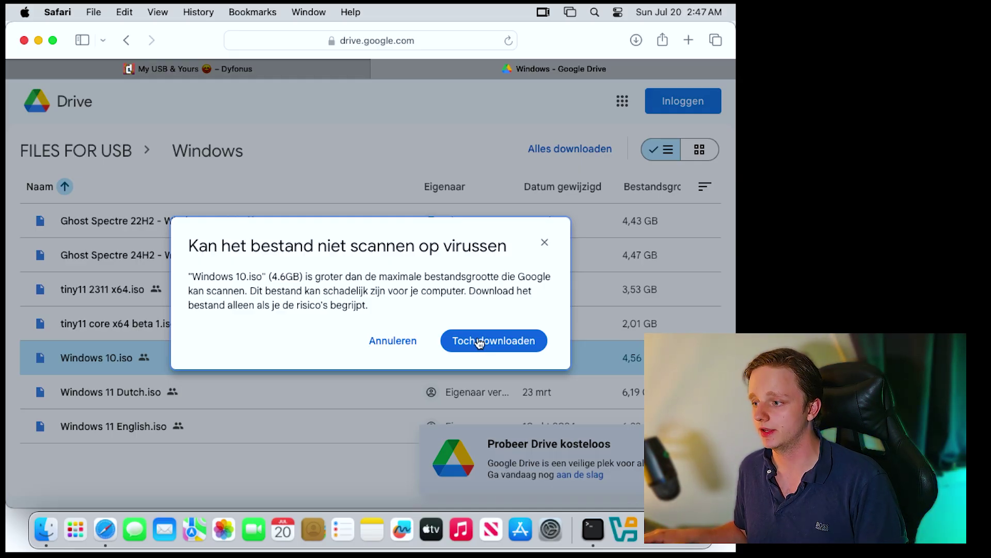
left_click(479, 341)
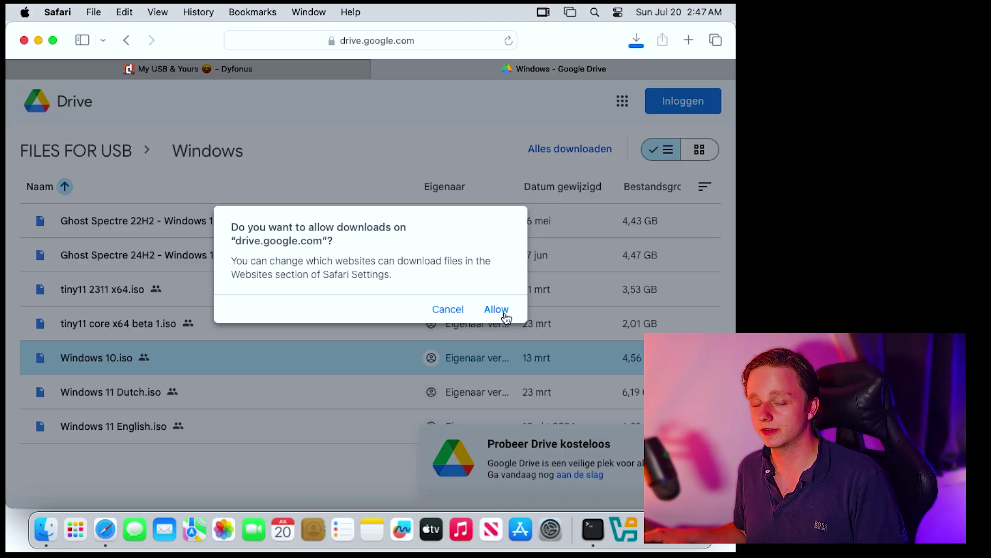
left_click(497, 310)
Search the web for "oracle virtualbox" and open the download page of the official VirtualBox site.
left_click(352, 46)
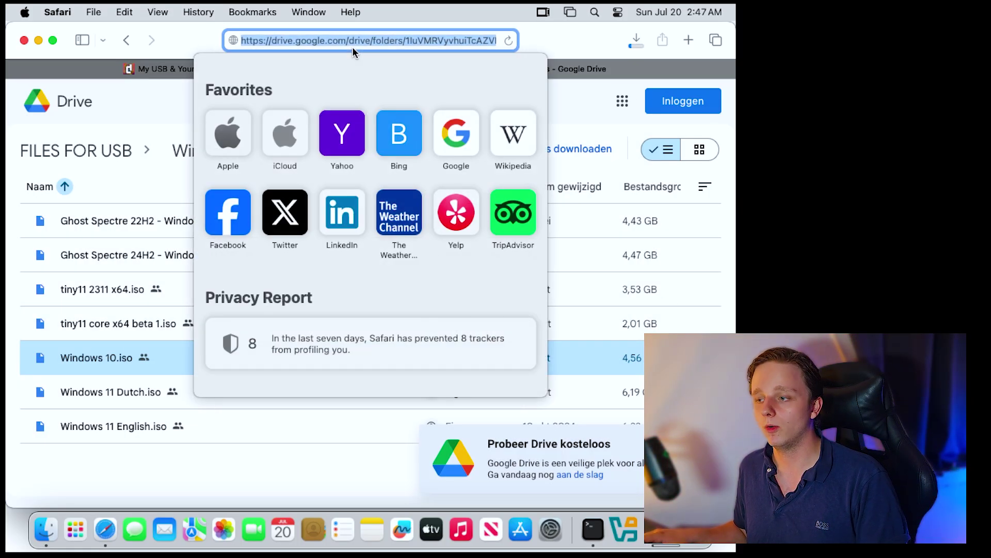
type("orac")
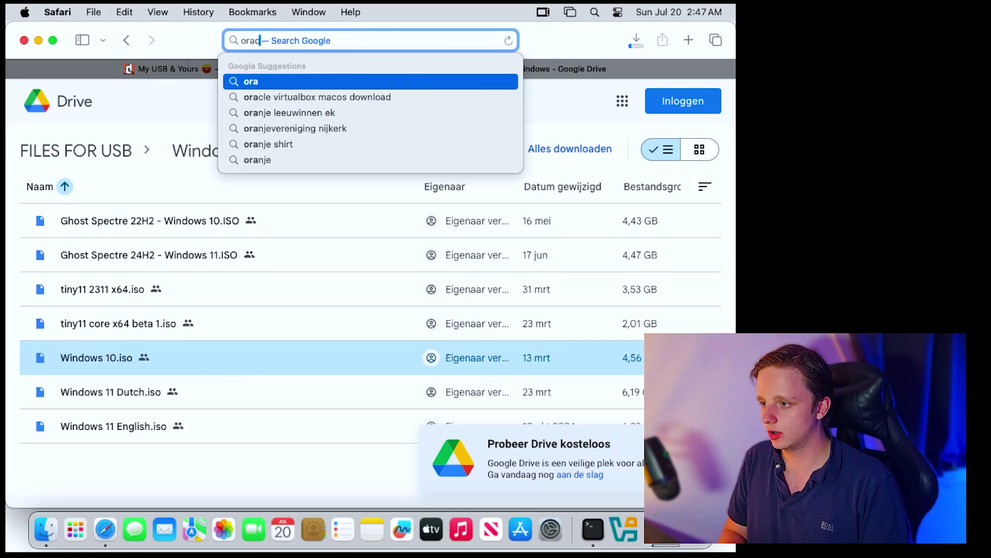
type("le virtualbox")
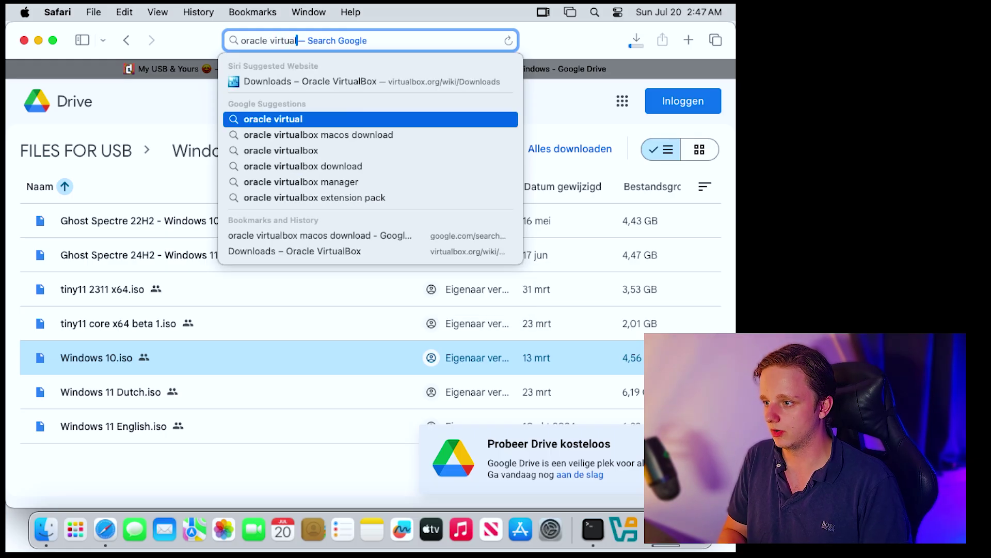
key("Return")
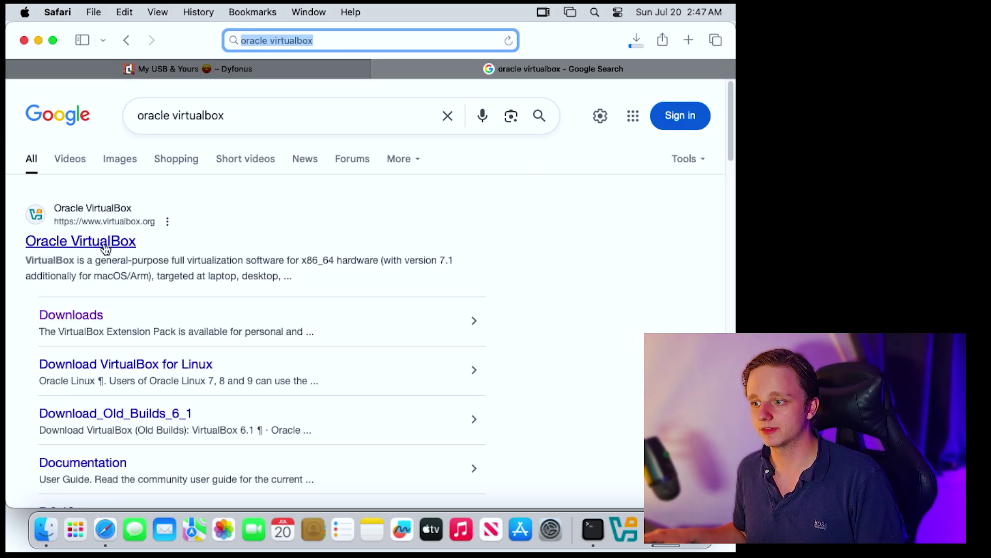
left_click(105, 248)
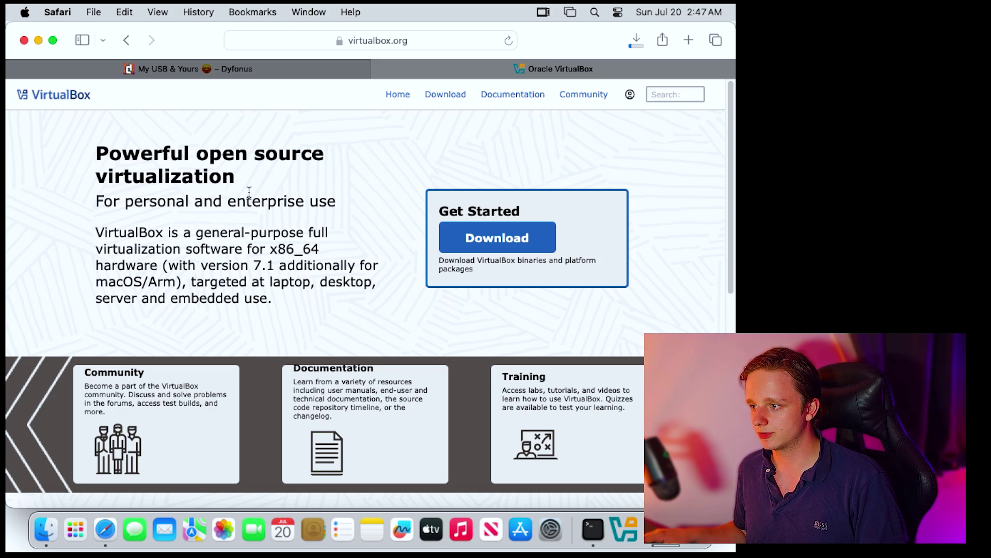
left_click(440, 98)
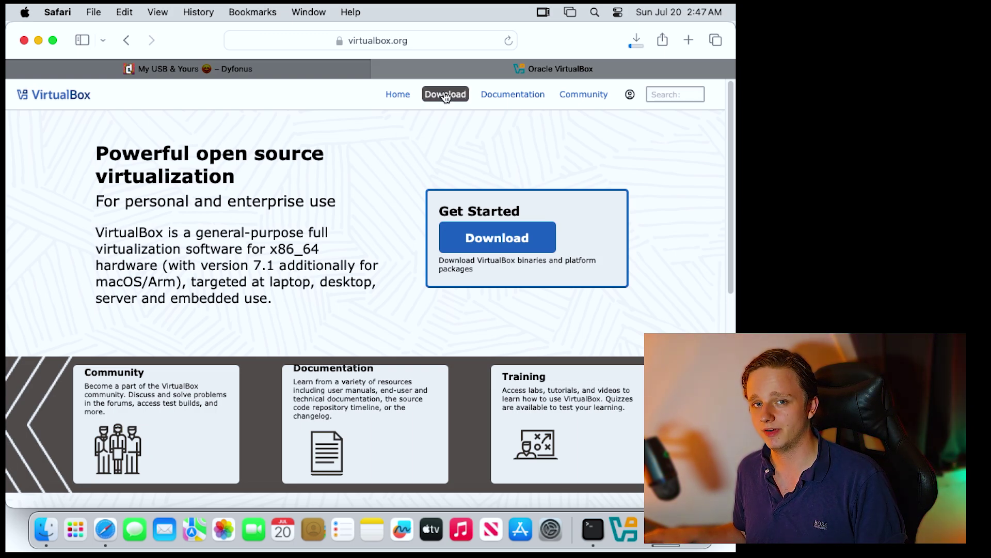
scroll(257, 244, "down", 2)
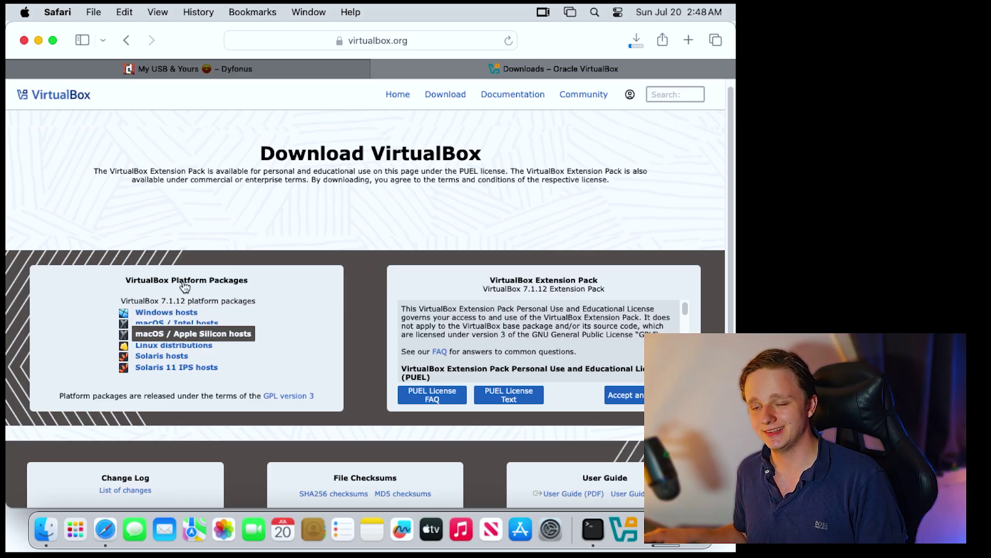
Examine the Mac's system information to determine which processor type it has.
left_click(24, 12)
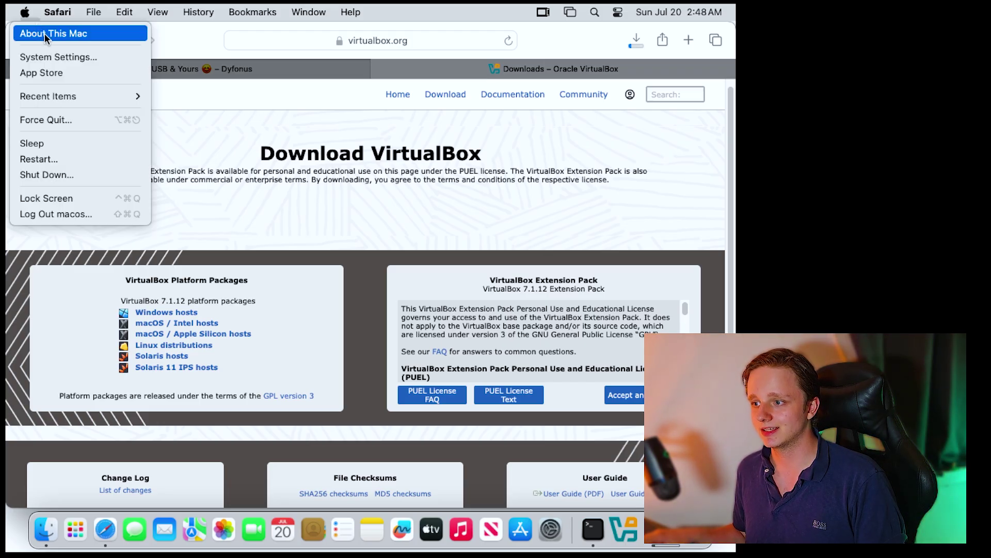
left_click(44, 33)
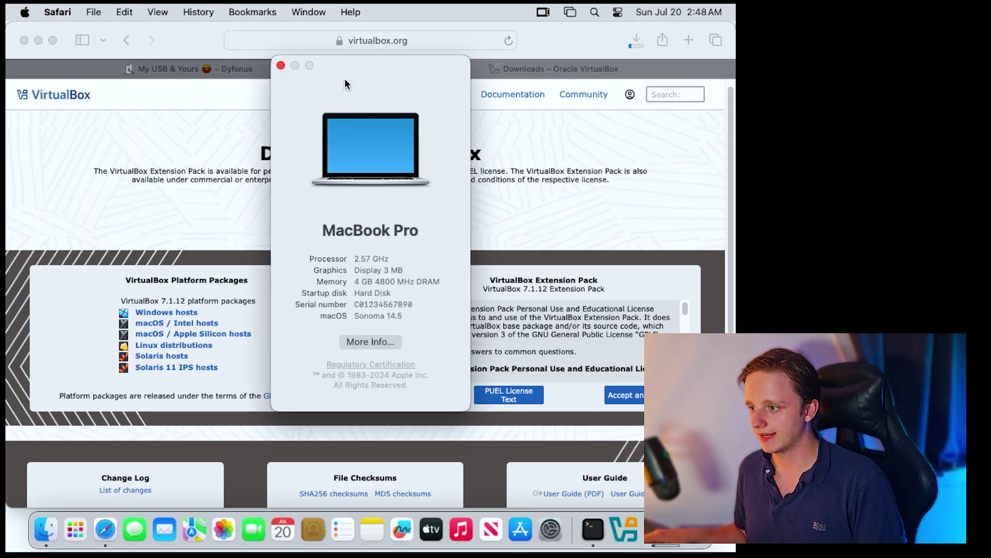
left_click_drag(345, 83, 208, 84)
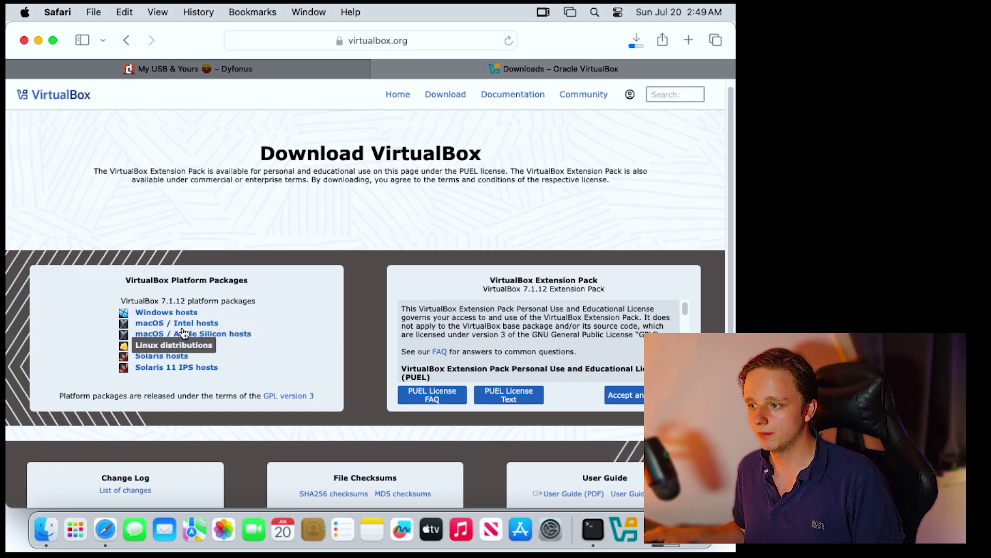
Download the VirtualBox package for macOS / Intel hosts and open the VirtualBox-7.1.12-169651-OSX.dmg disk image.
left_click(169, 324)
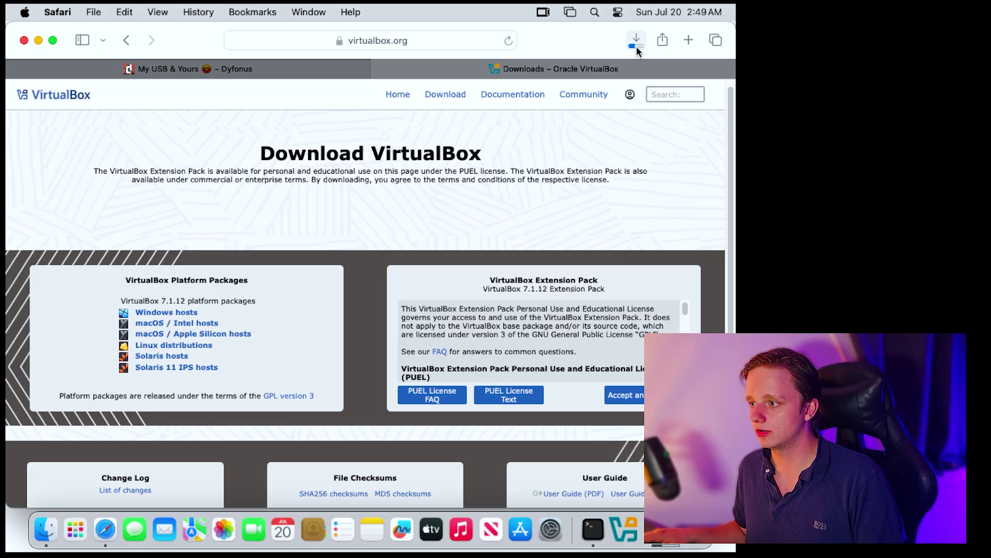
left_click(638, 46)
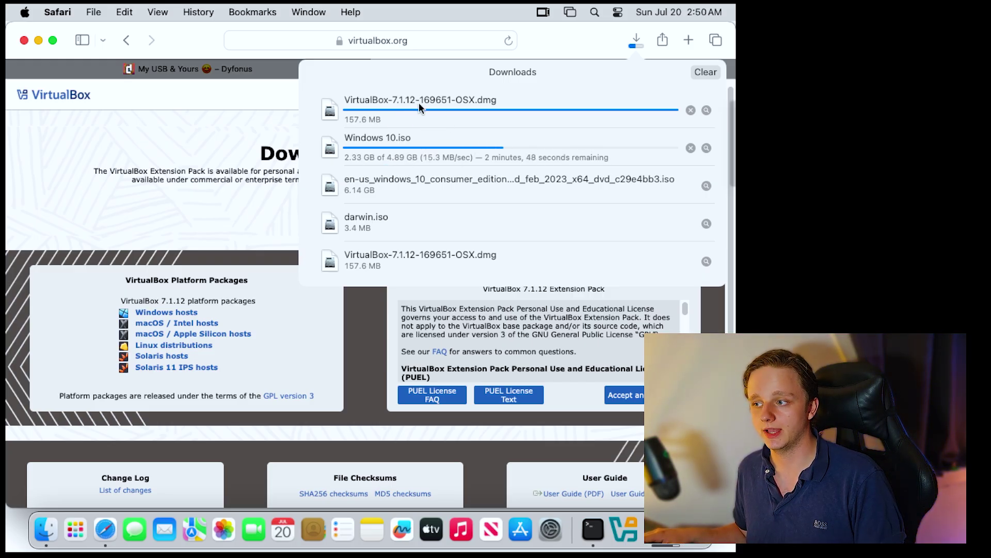
left_click(413, 264)
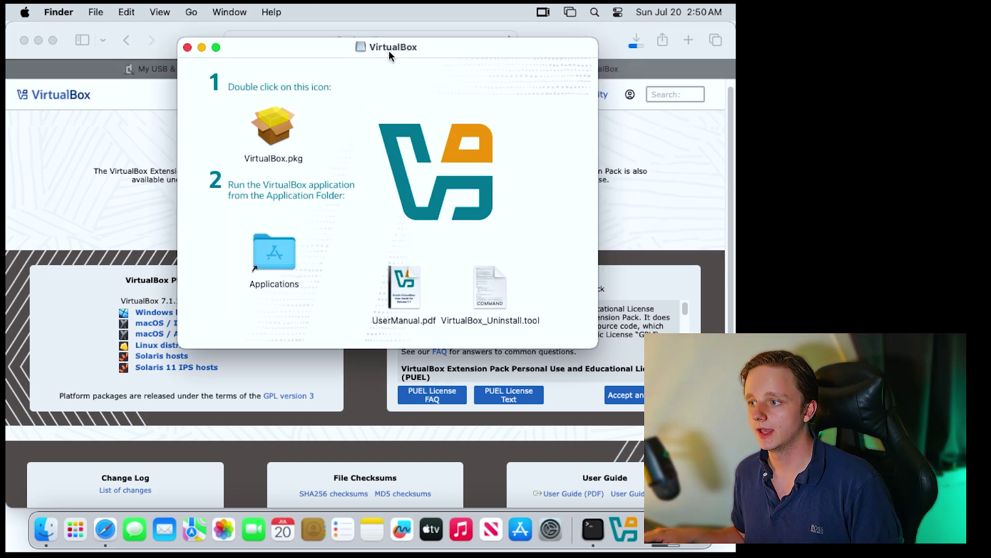
Launch the VirtualBox.pkg installer and accept installation for all users of this computer.
left_click_drag(389, 51, 349, 88)
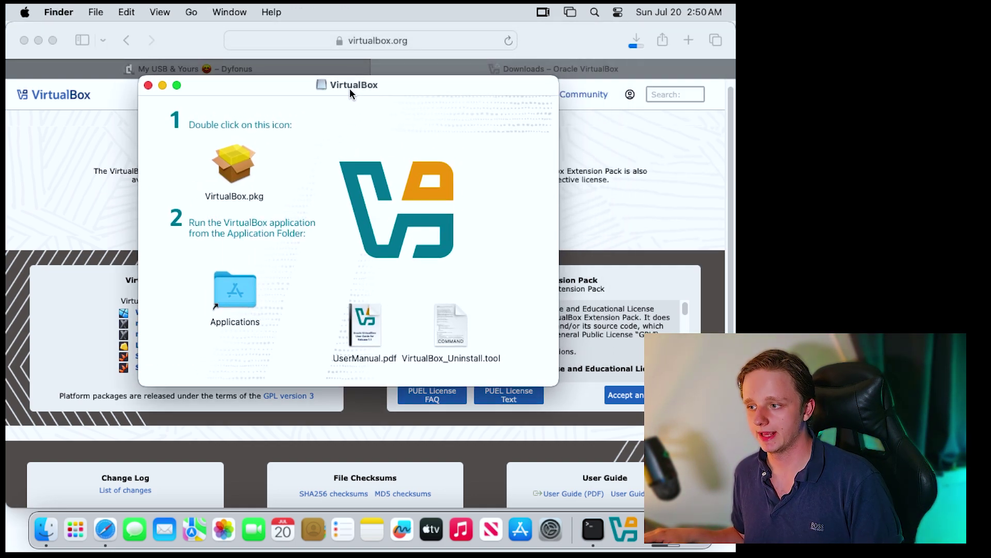
mouse_move(233, 173)
left_mouse_down()
mouse_move(253, 271)
mouse_move(232, 287)
mouse_move(262, 202)
mouse_move(231, 177)
left_mouse_up()
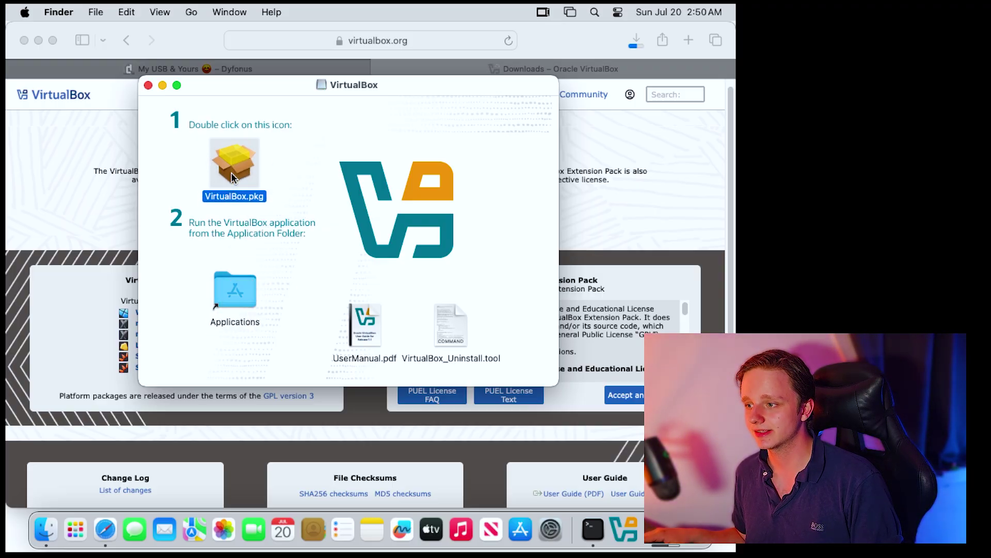
double_click(234, 177)
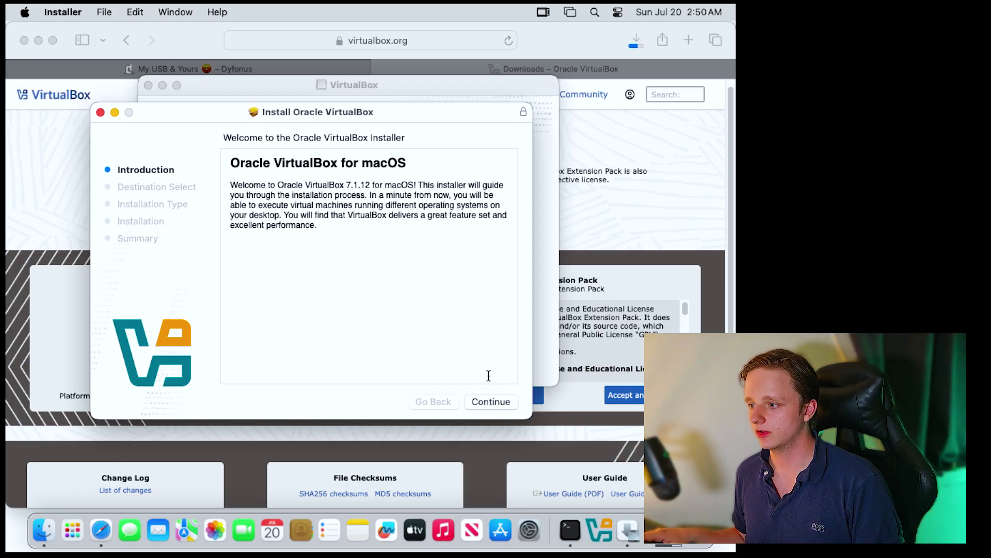
left_click(491, 401)
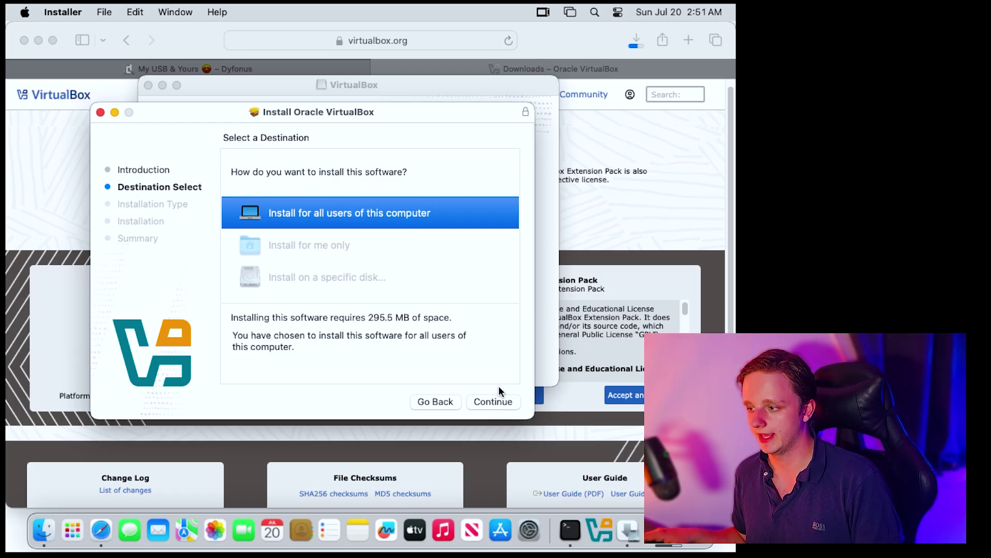
left_click(493, 404)
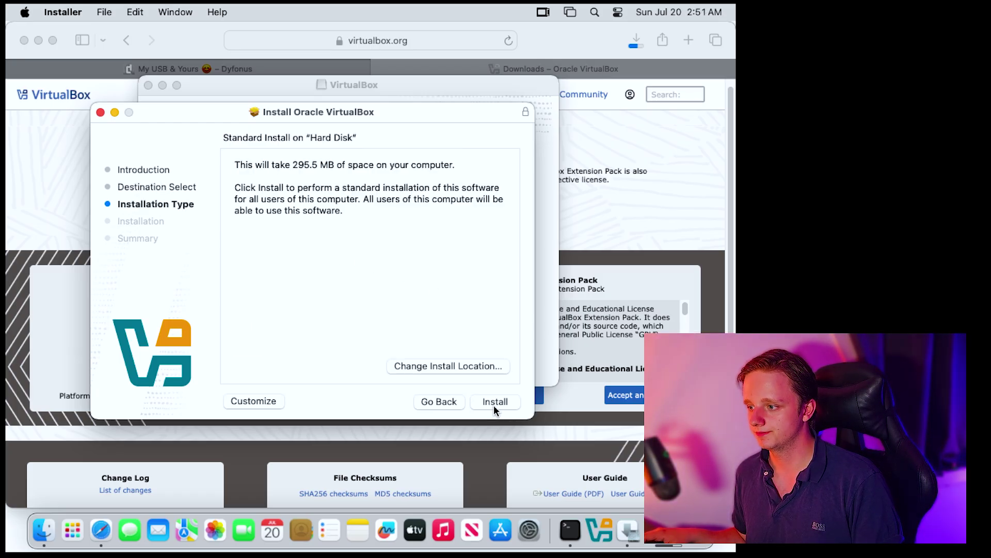
Run the standard VirtualBox installation, authorising it with the account password, and close the installer by moving it to the Trash.
left_click(495, 402)
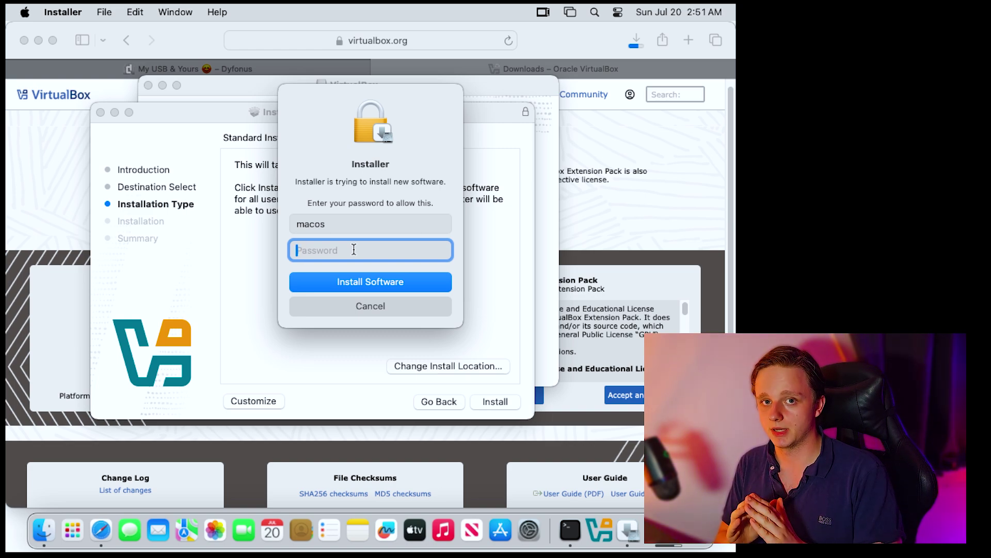
type("*****")
key("Return")
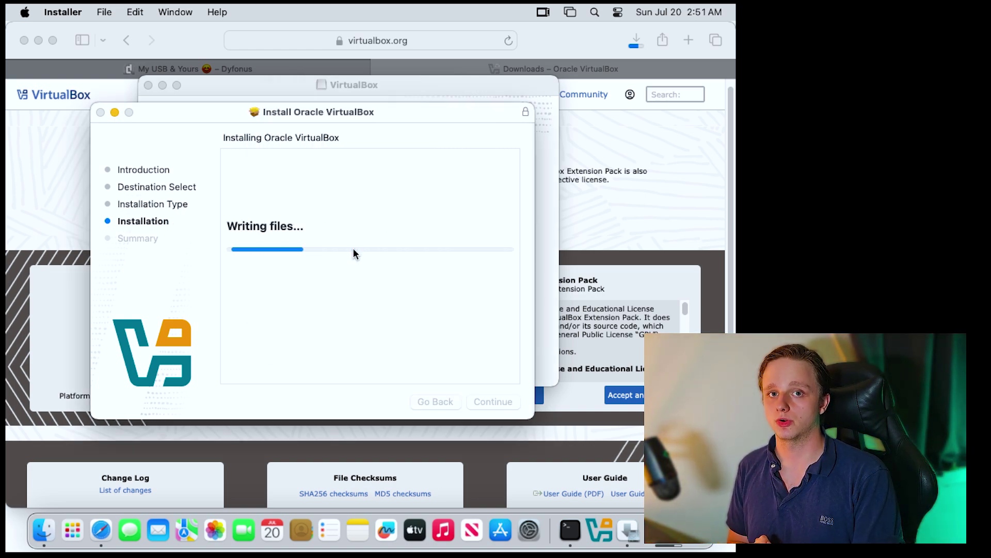
left_click_drag(348, 121, 374, 117)
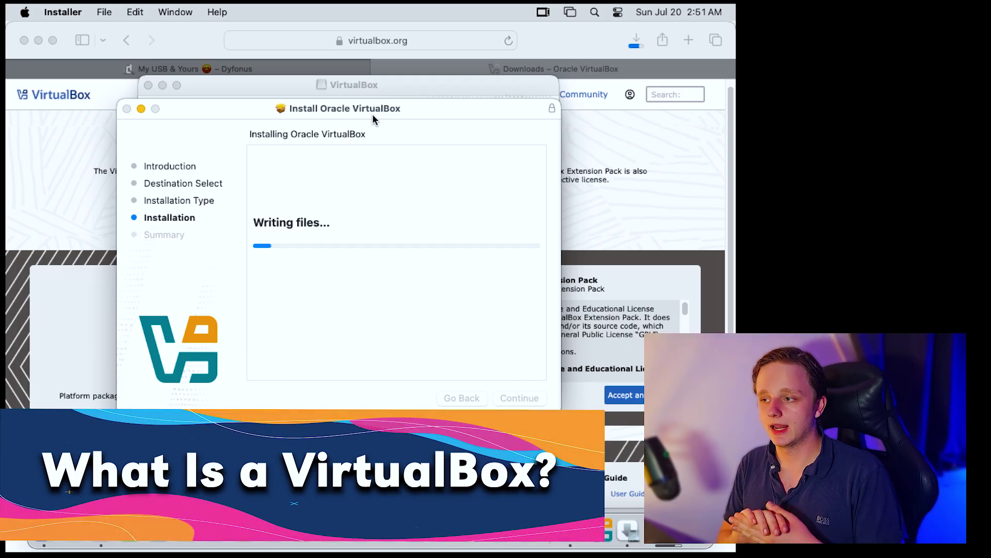
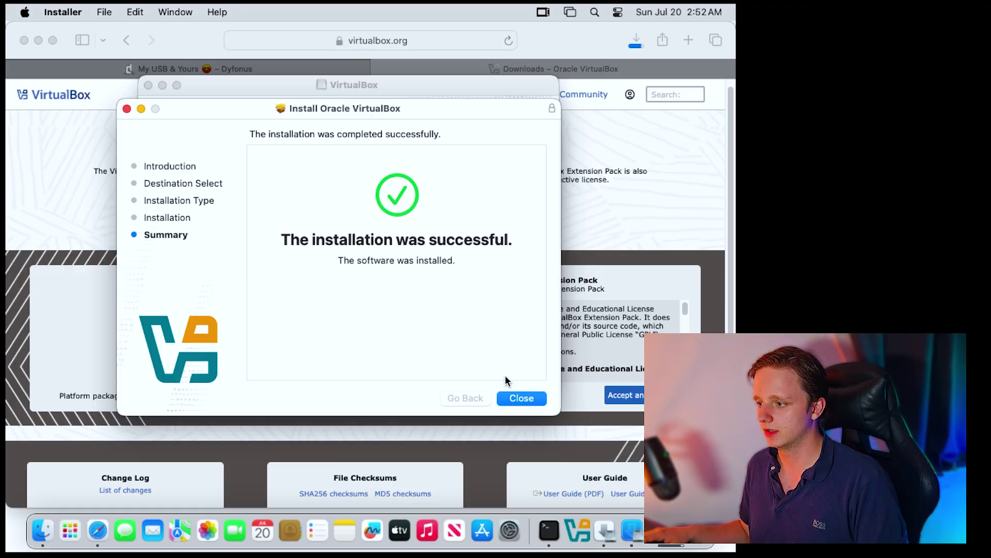
left_click(528, 399)
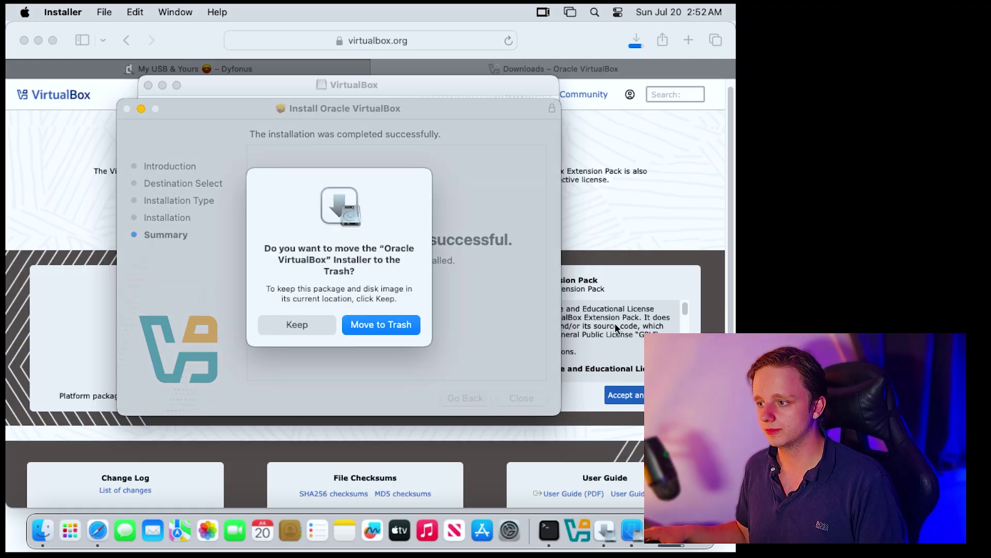
left_click(377, 325)
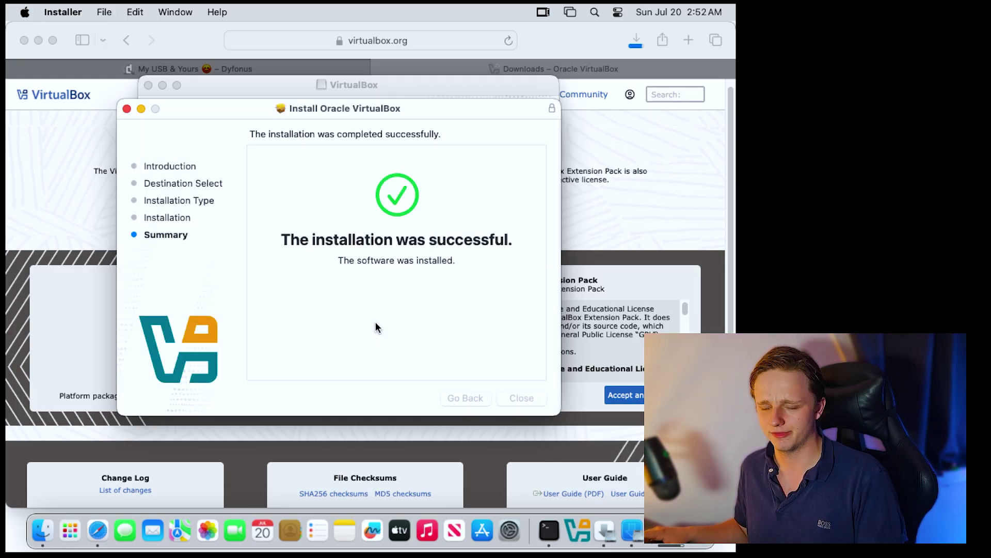
Check the download progress of Windows 10.iso in the browser's download list.
left_click(627, 50)
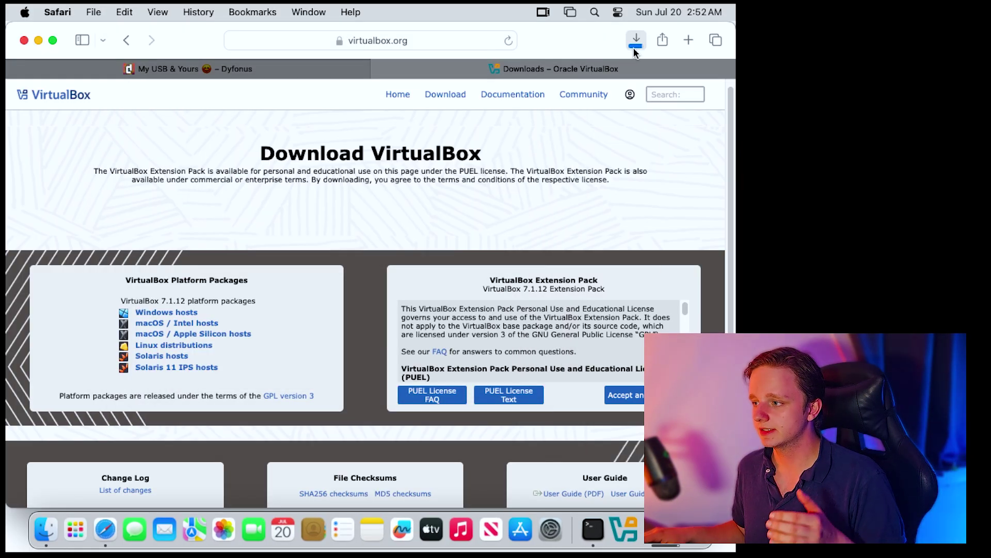
left_click(634, 47)
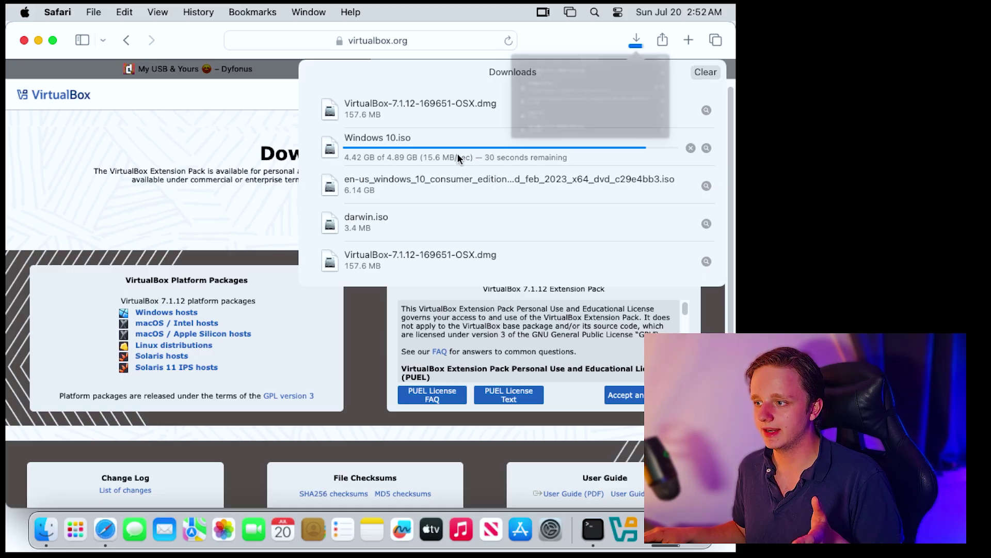
Close the browser's download list and window, and launch VirtualBox from the installed applications.
left_click(69, 38)
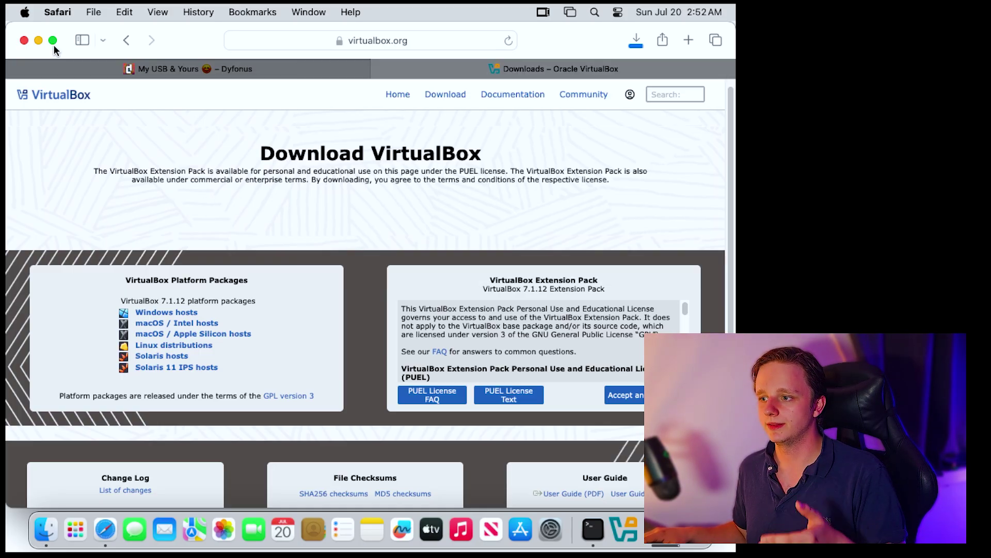
left_click(23, 40)
left_click(75, 530)
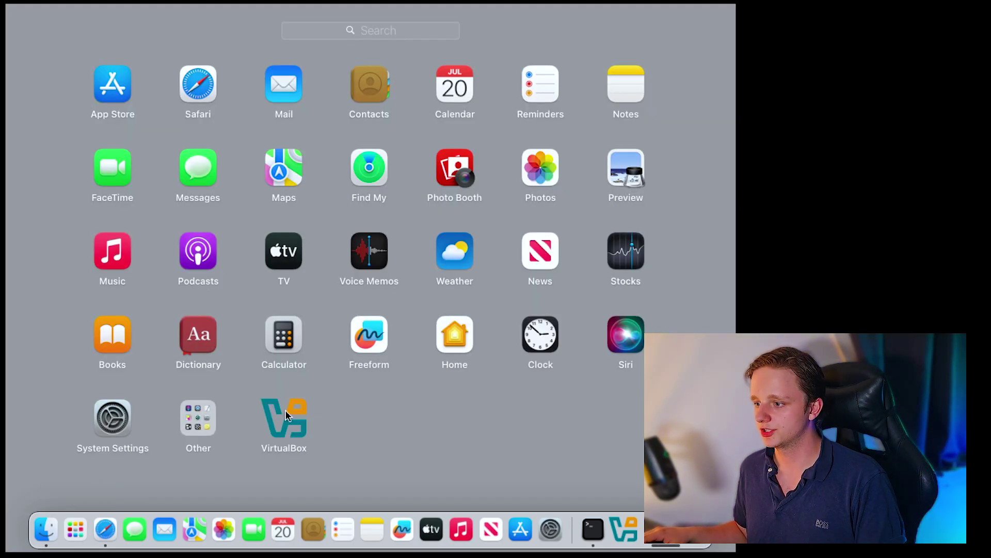
left_click(280, 431)
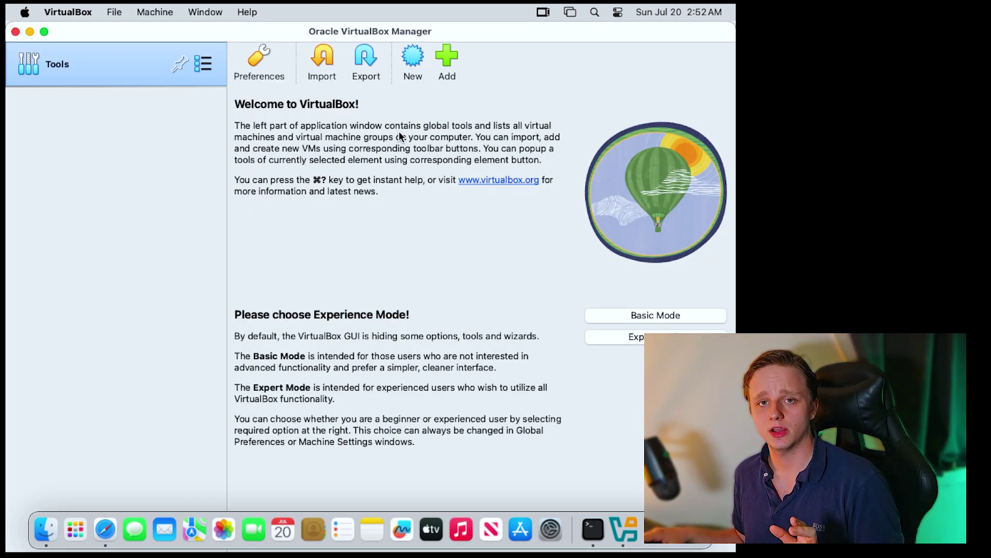
Start a new virtual machine and name it Windows 10 / Samsung Notes.
left_click(412, 71)
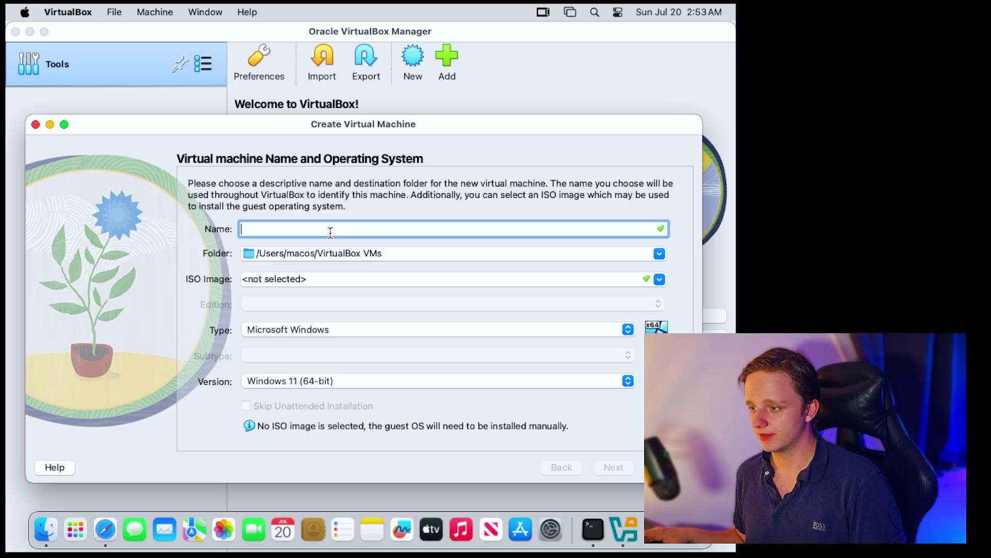
type("Windows 10")
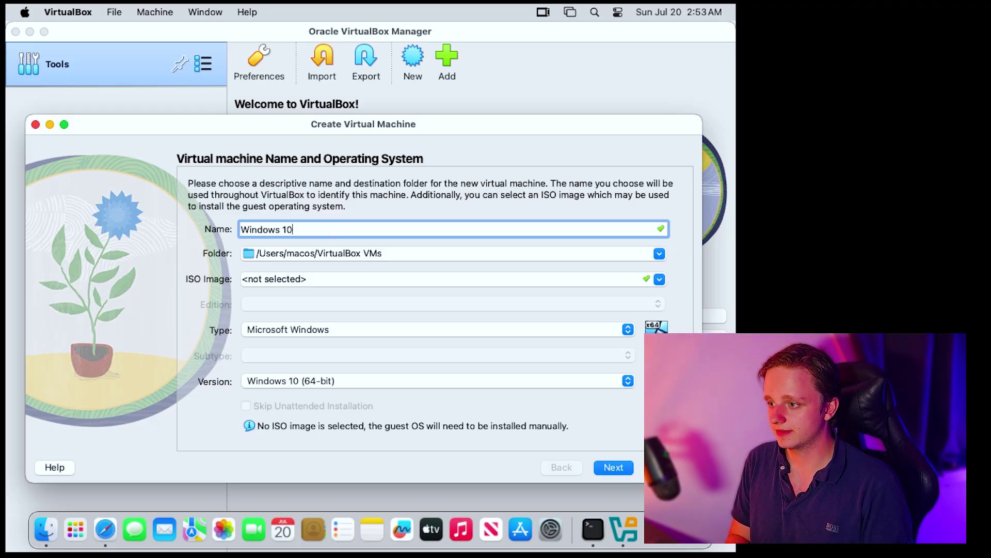
type(" / Samsung Notes")
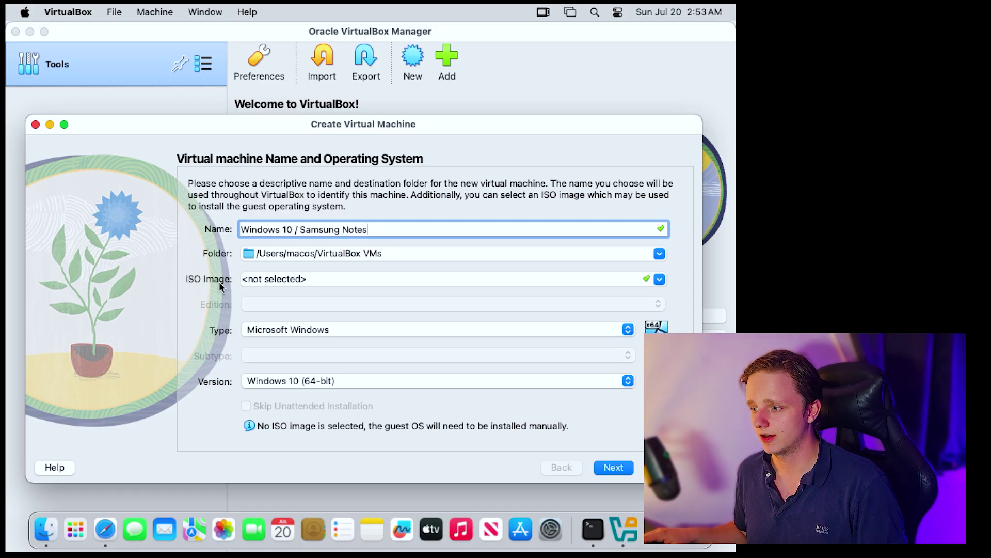
Select Windows 10.iso from the Downloads folder as the ISO image and enable Skip Unattended Installation.
left_click(268, 282)
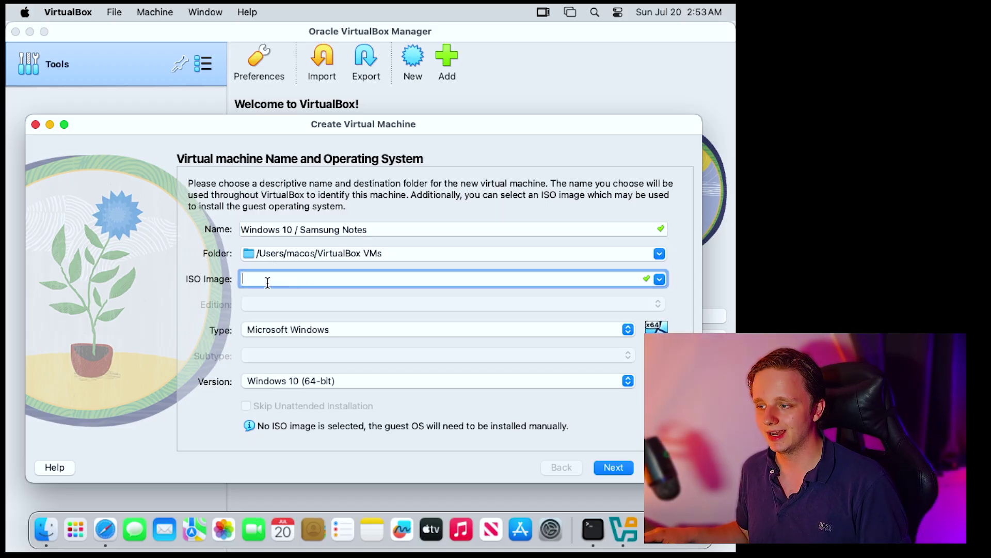
left_click(659, 280)
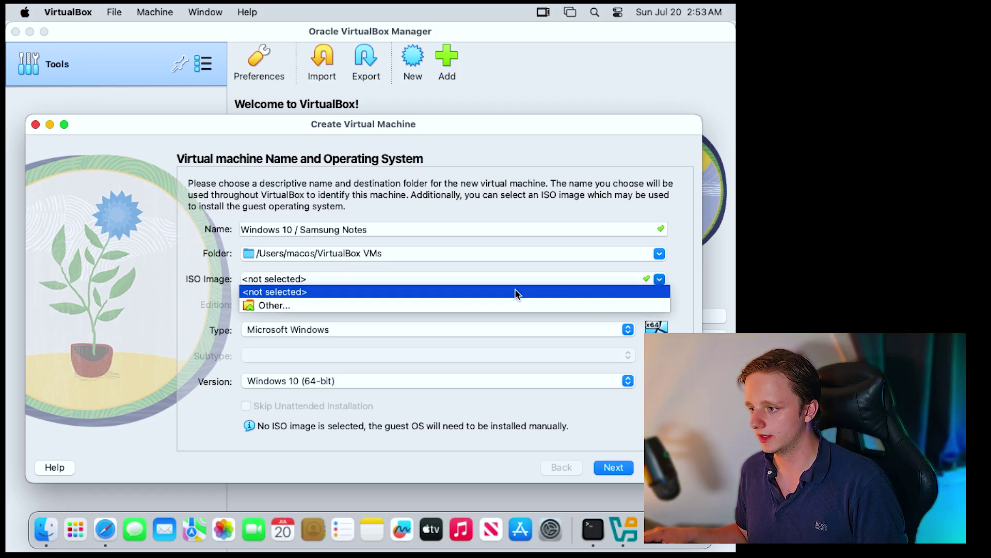
left_click(296, 309)
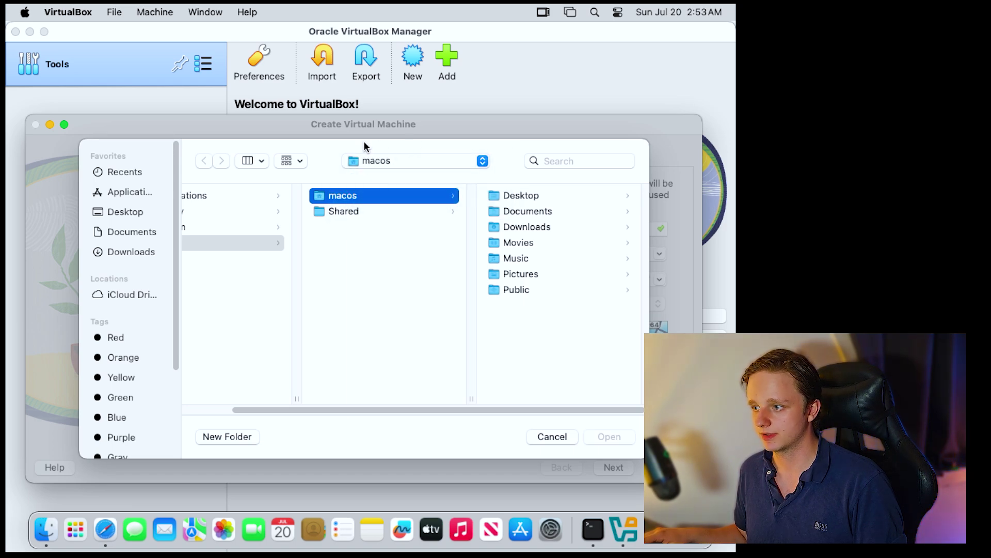
left_click(529, 225)
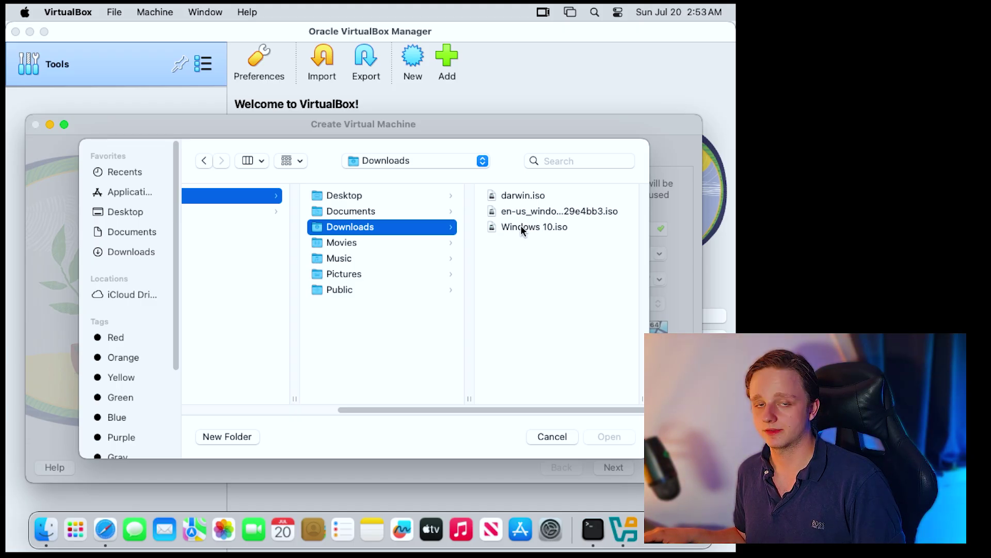
left_click(105, 529)
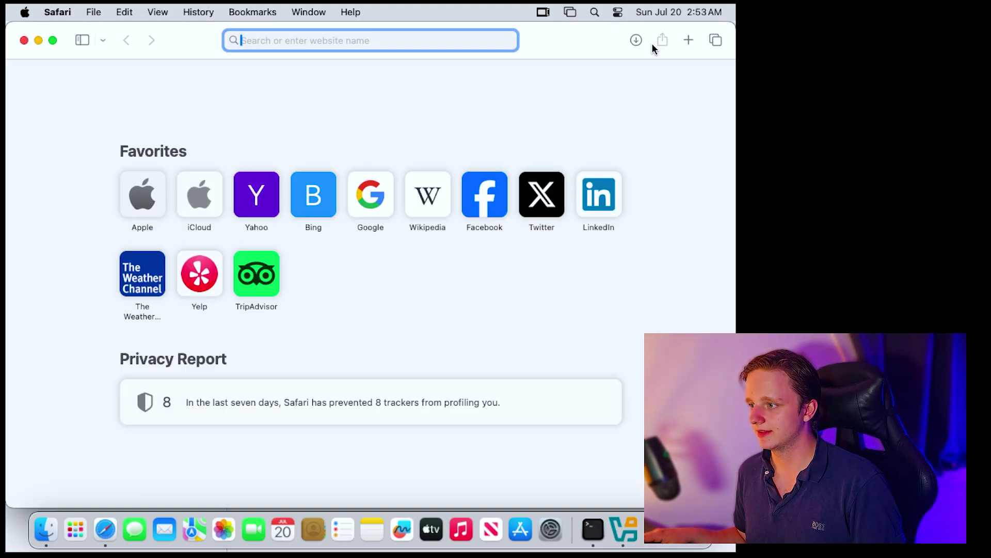
left_click(632, 47)
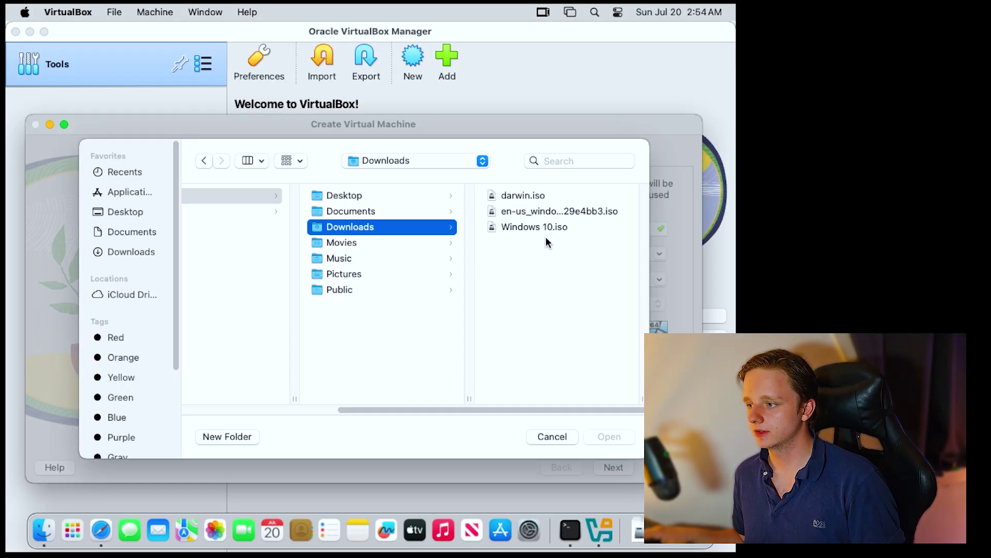
left_click(546, 228)
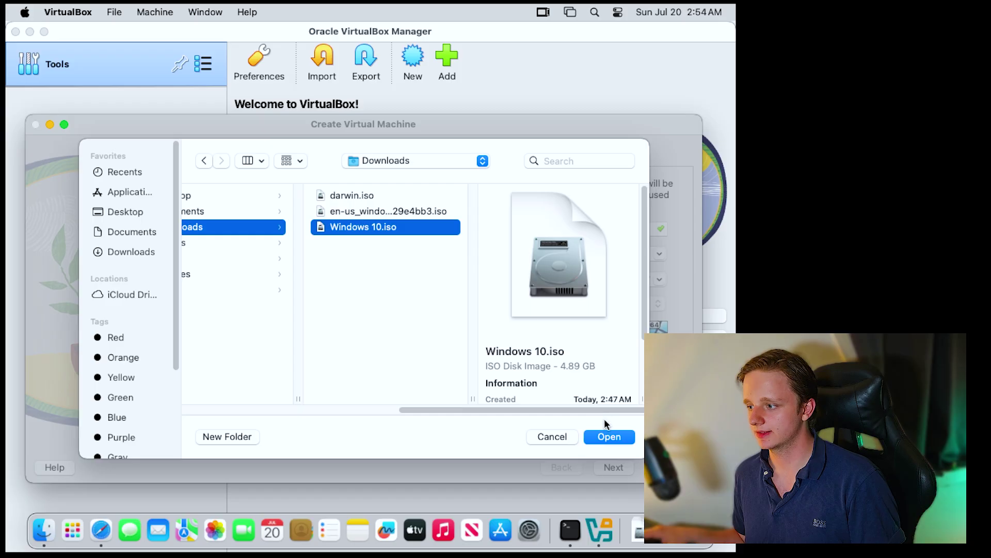
left_click(600, 438)
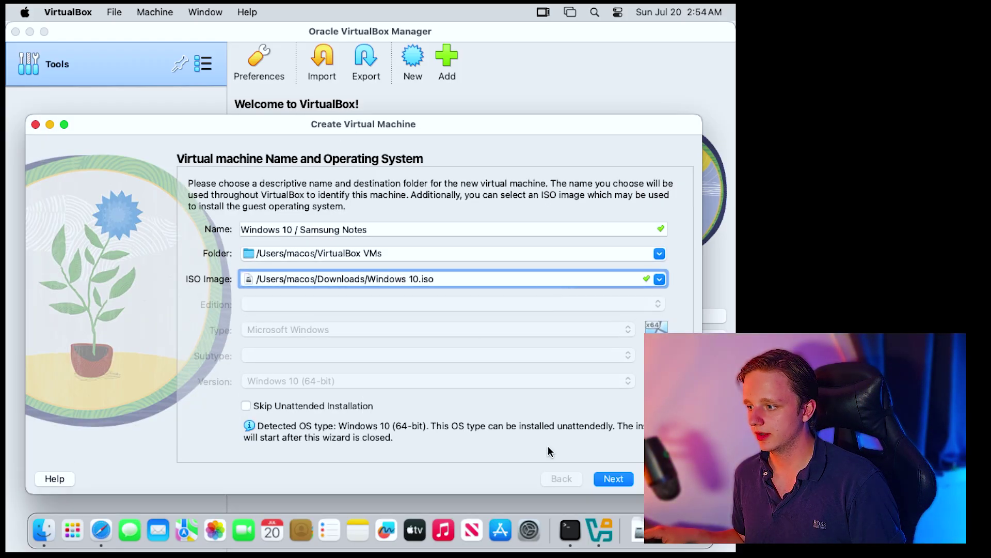
left_click(297, 408)
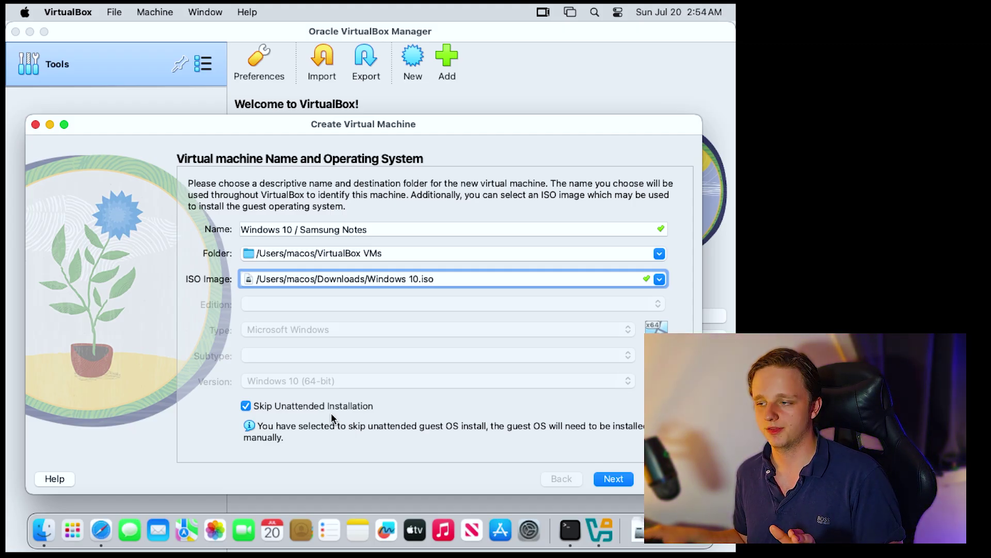
left_click(615, 479)
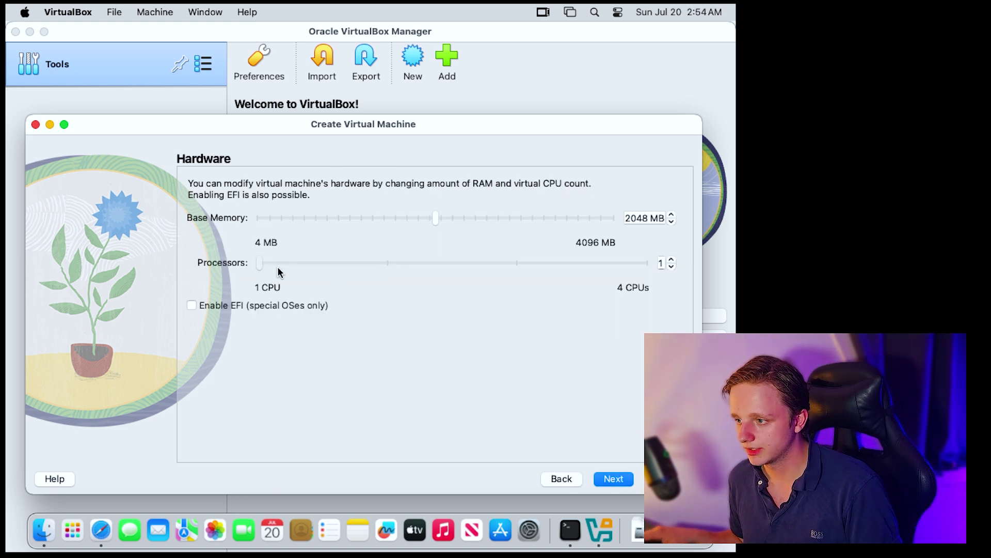
Assign 2 processors to the new virtual machine.
left_click_drag(282, 268, 362, 279)
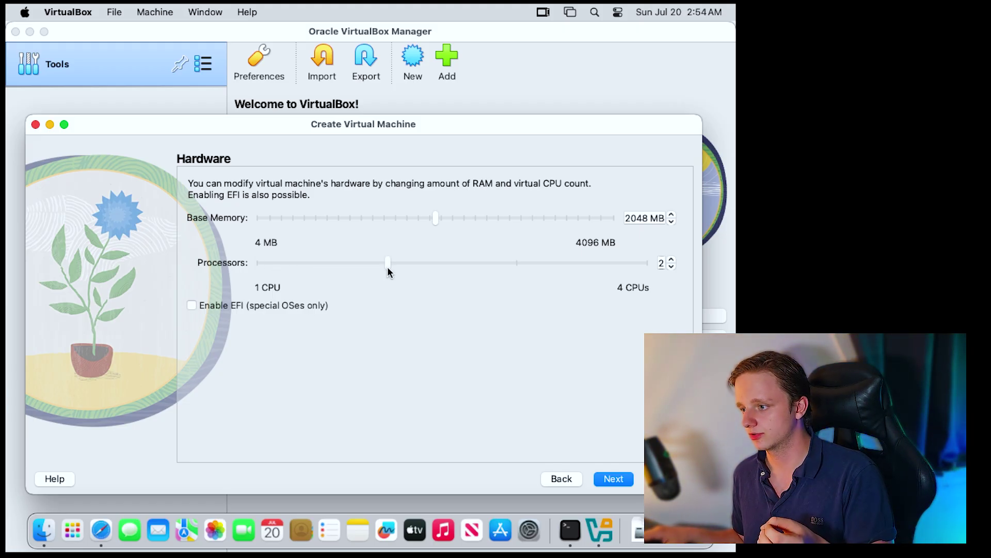
left_click_drag(509, 132, 486, 121)
key("Tab")
left_click(622, 210)
key("Home")
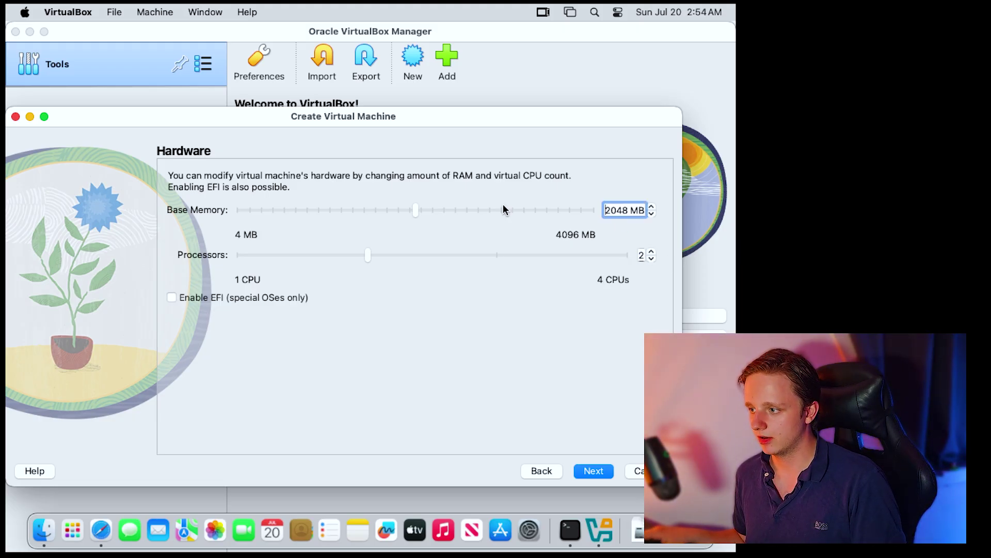
left_click_drag(415, 210, 413, 233)
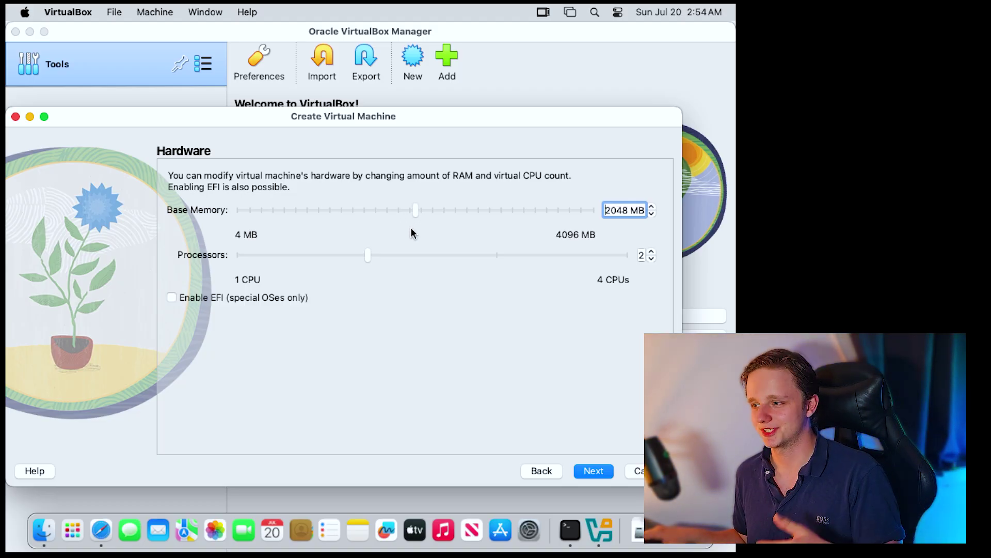
left_click_drag(447, 136, 465, 126)
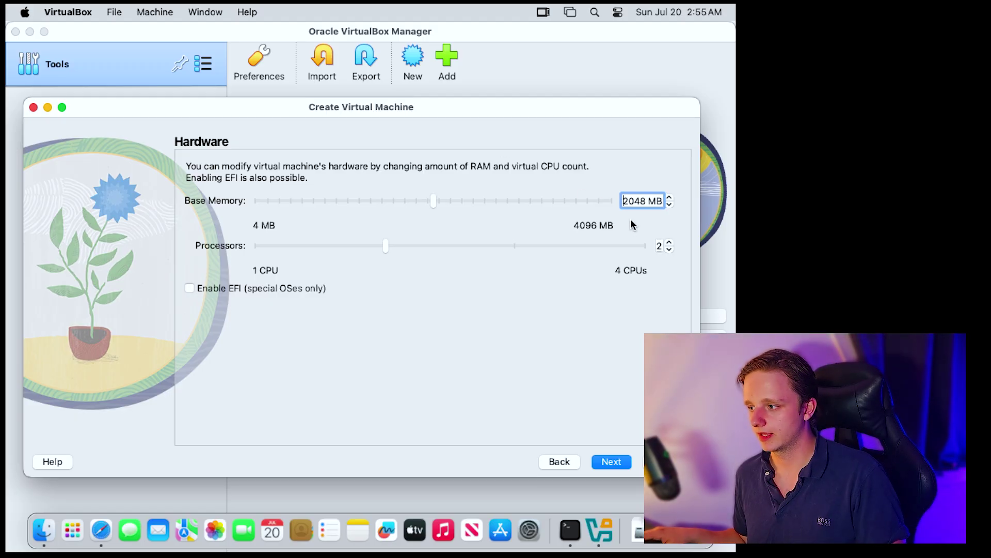
Try a base memory of 4096 MB for the virtual machine and return it to 2048 MB.
double_click(633, 201)
left_click(645, 201)
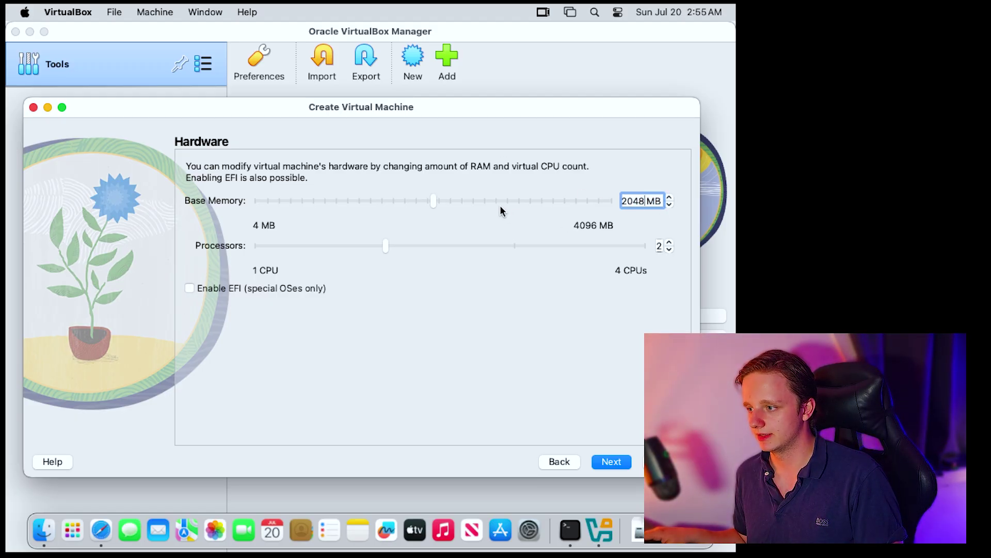
key("BackSpace")
key("BackSpace")
key("BackSpace")
key("BackSpace")
type("3411")
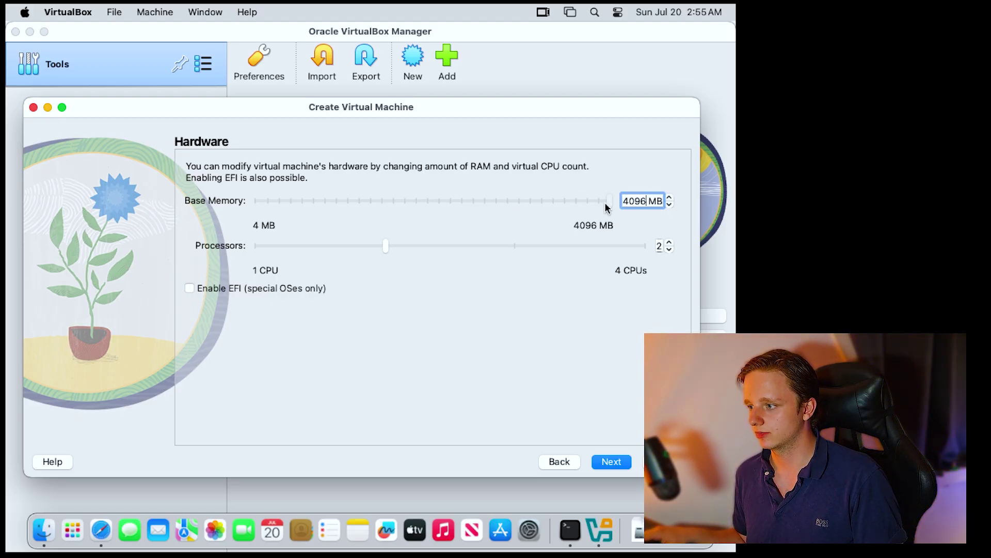
left_click_drag(458, 214, 431, 215)
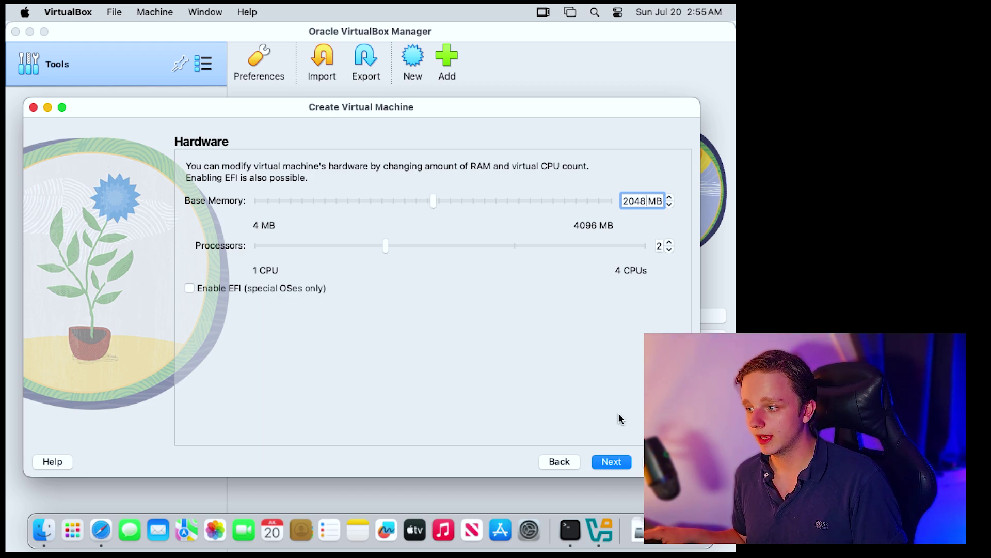
Set the new virtual hard disk's size to 30 GB and finish creating the virtual machine.
left_click(613, 462)
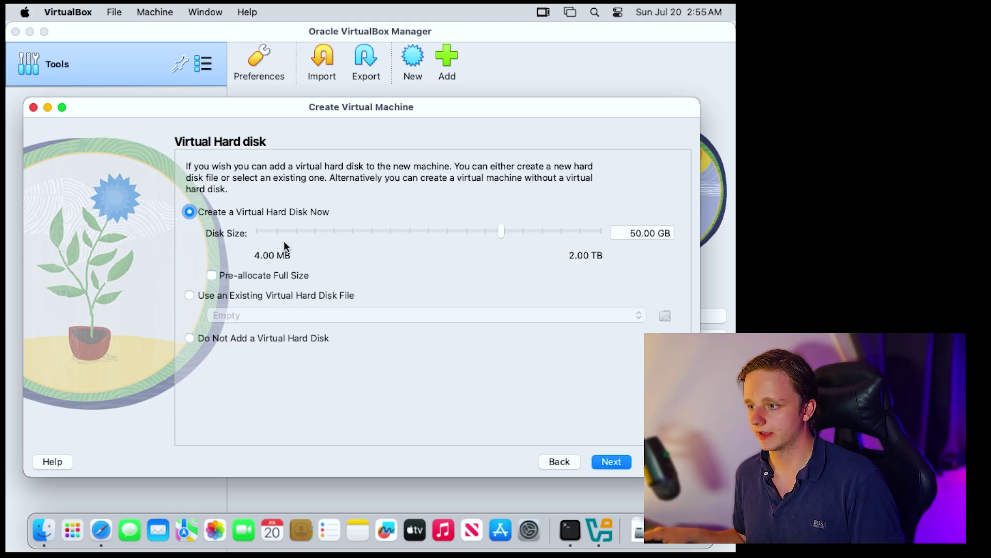
left_click(628, 227)
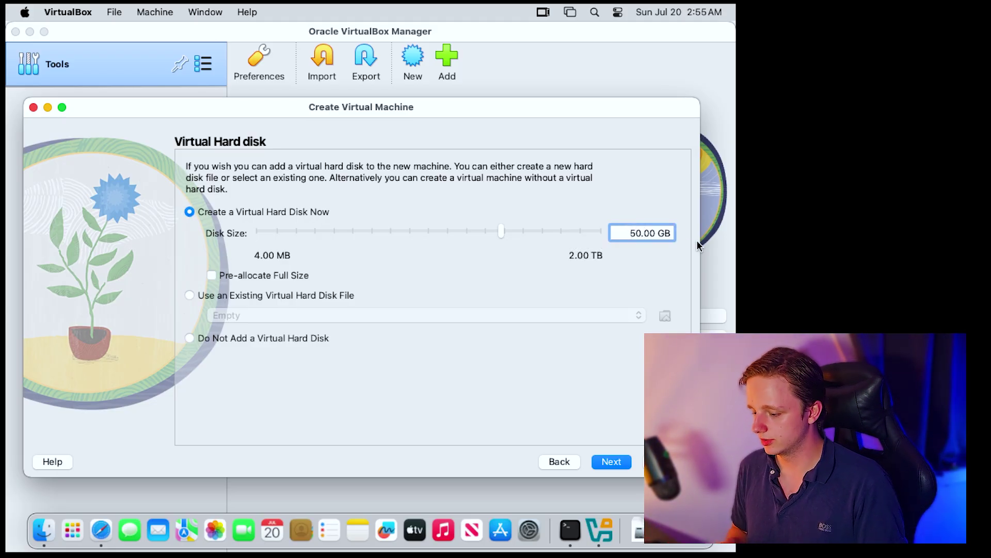
key("Delete")
key("Delete")
type("30")
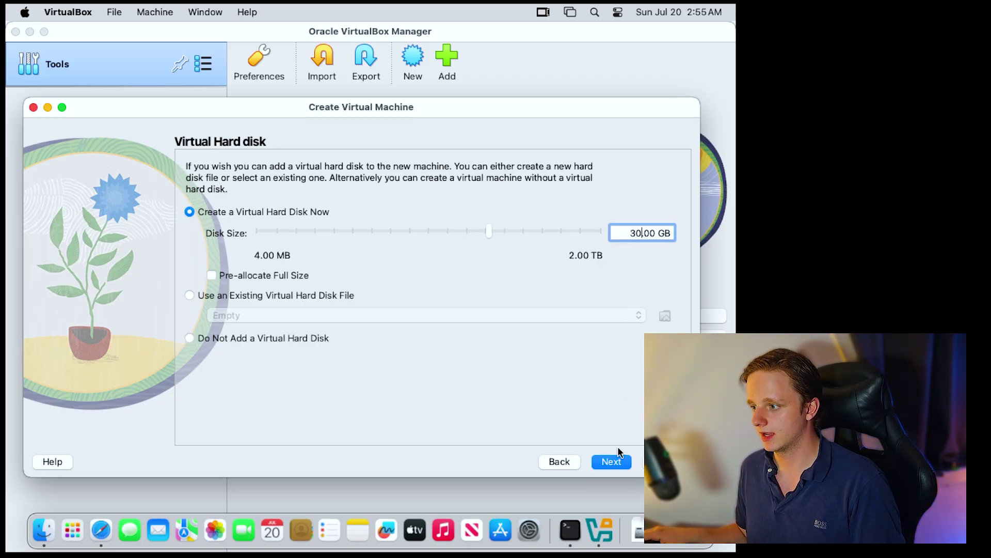
left_click(604, 461)
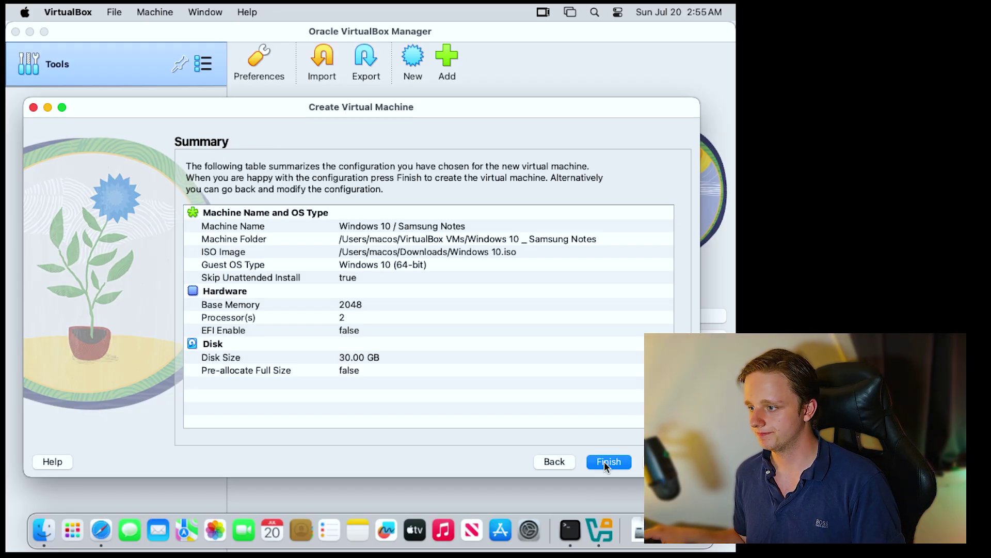
left_click(607, 461)
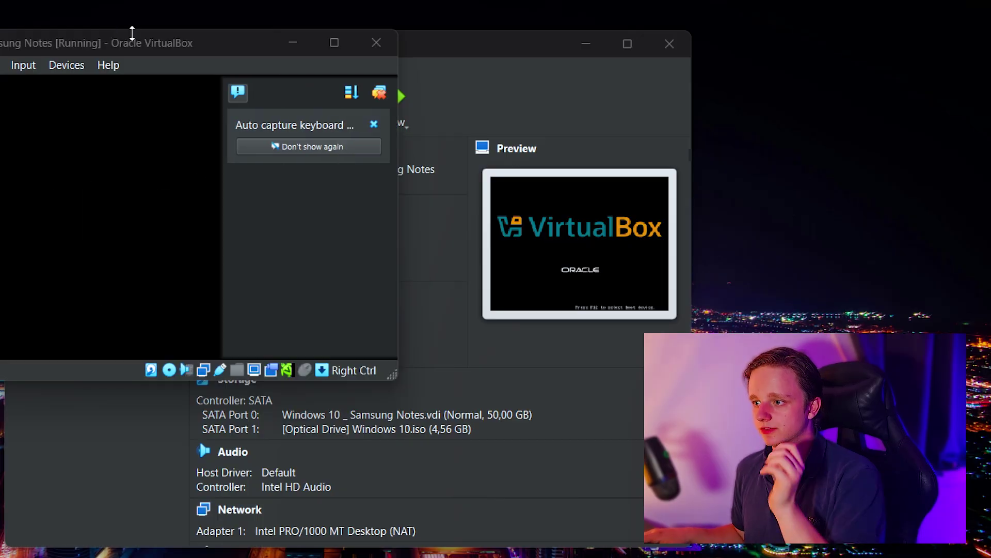
Reposition the running virtual machine's window and dismiss all of its notifications.
left_click_drag(146, 51, 364, 122)
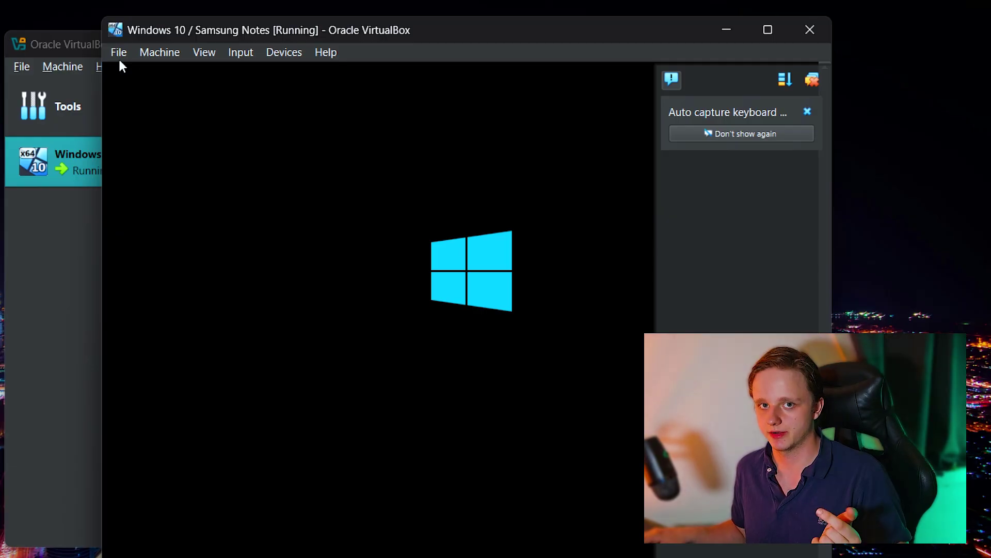
left_click_drag(223, 30, 100, 25)
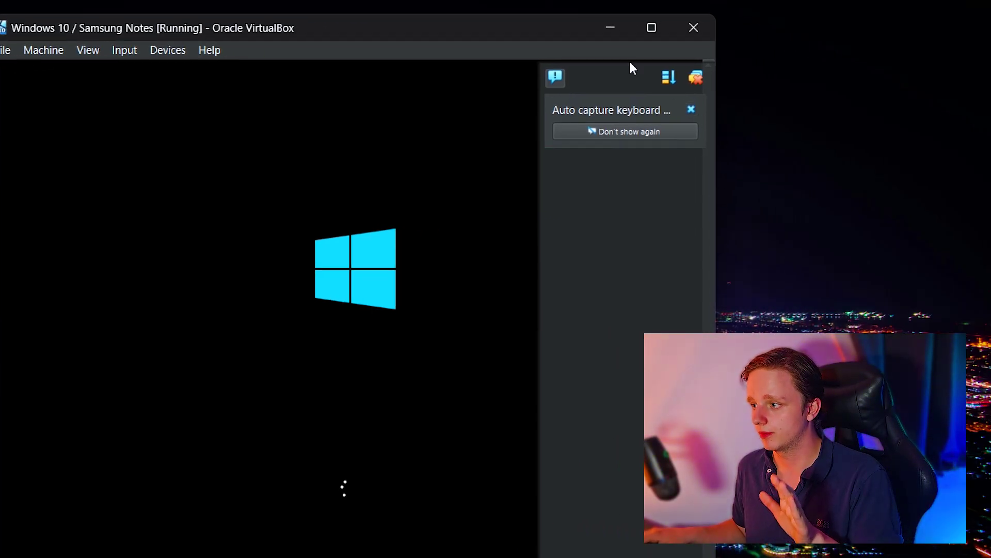
left_click_drag(555, 28, 481, 3)
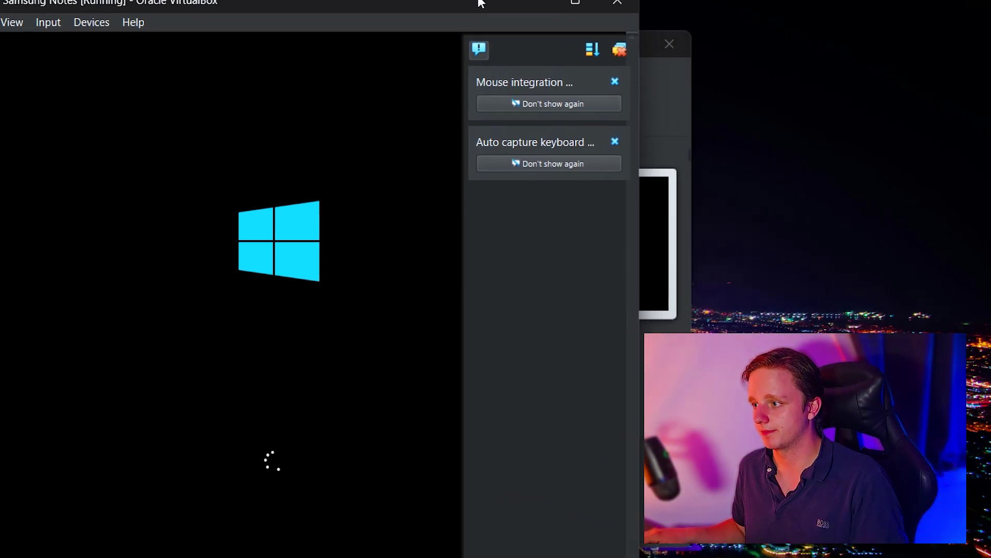
left_click(618, 52)
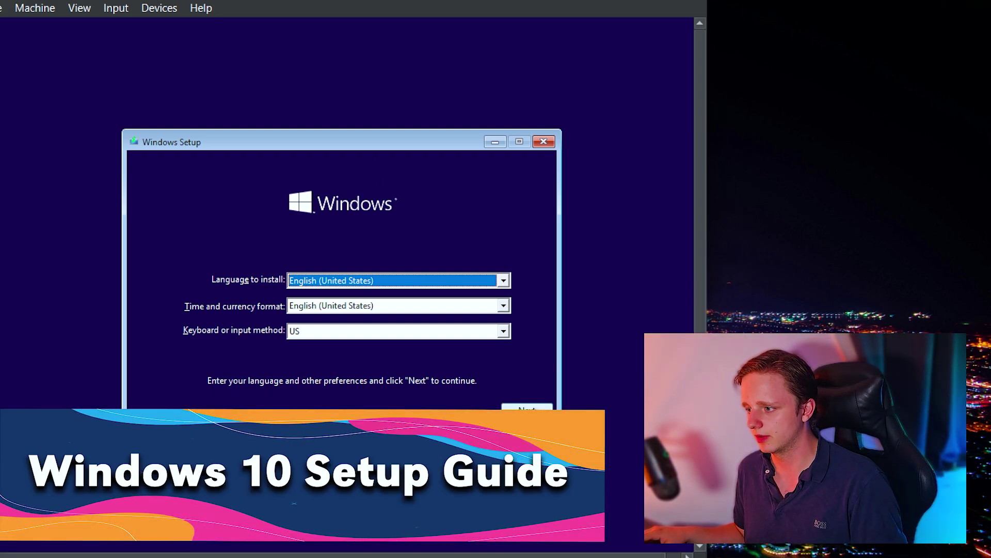
Start the Windows installation with English (United States) and the US keyboard, continuing without a product key.
left_click(534, 410)
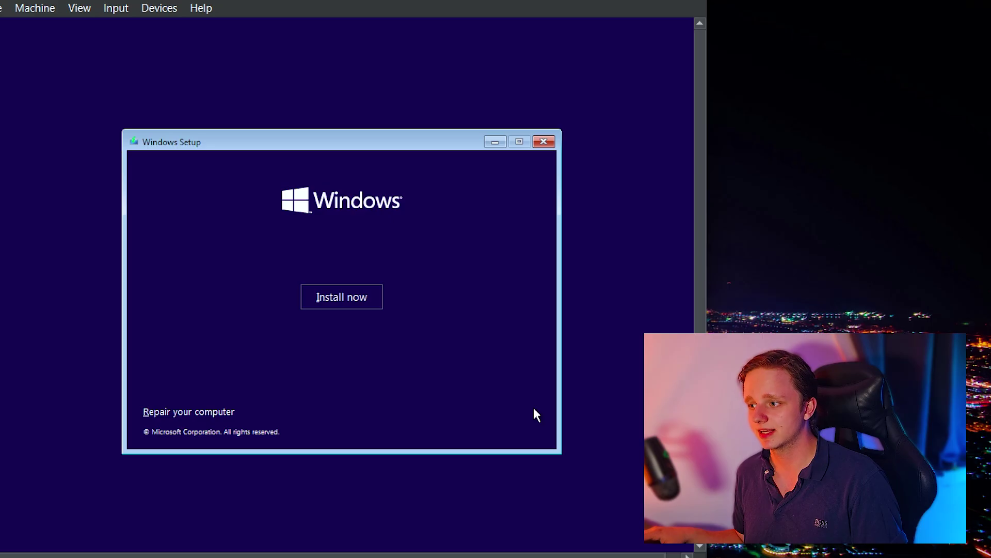
left_click(341, 299)
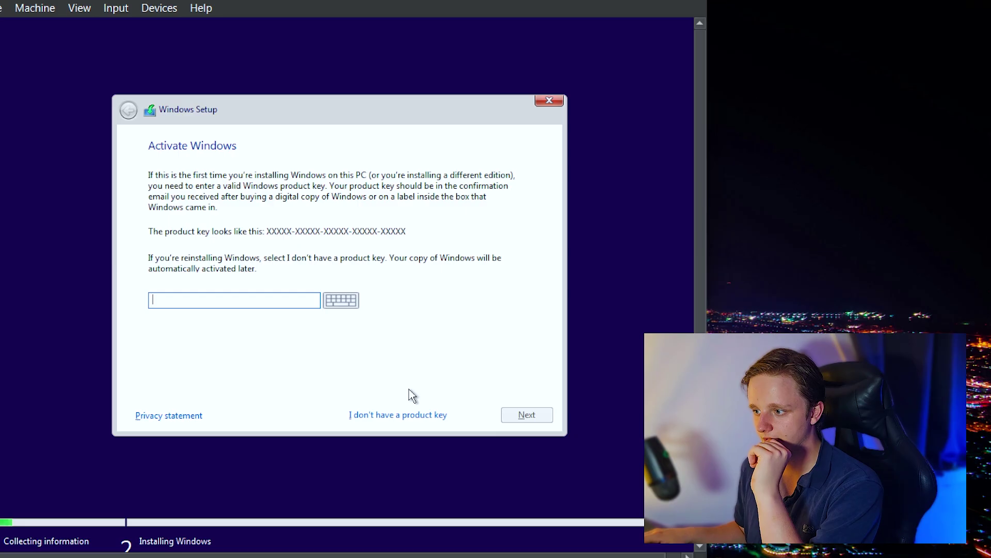
left_click(405, 416)
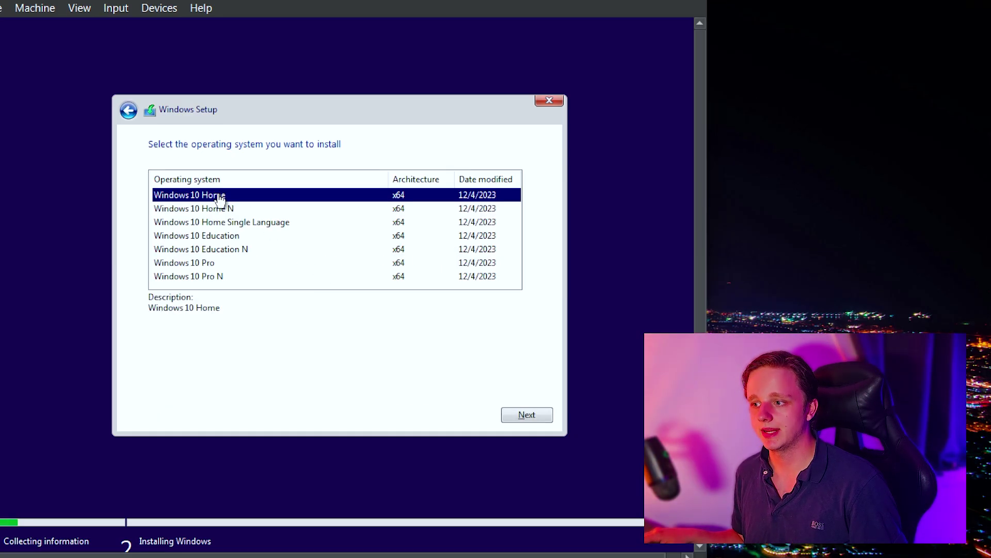
Select the Windows 10 Home edition, accept the license terms and choose the custom Windows-only installation.
left_click(522, 424)
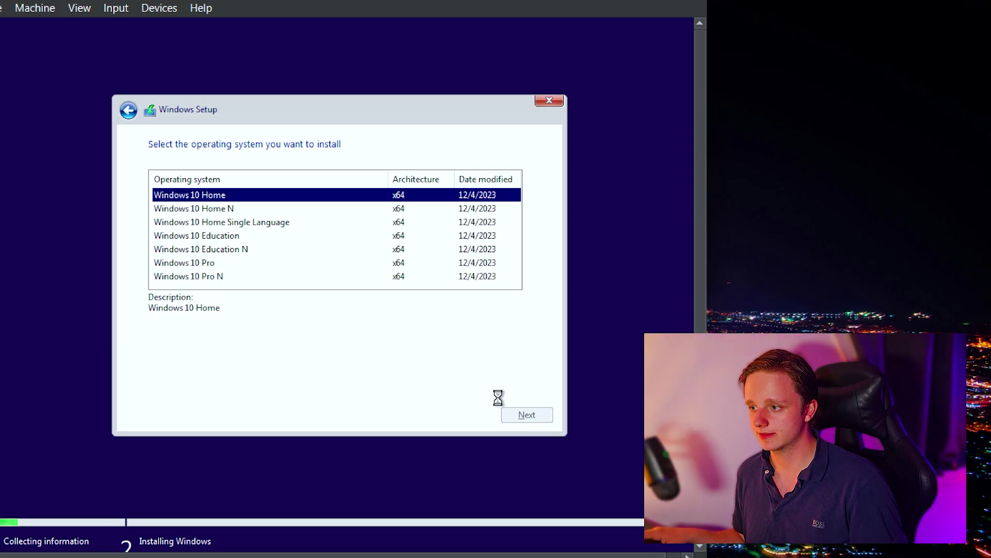
left_click(239, 383)
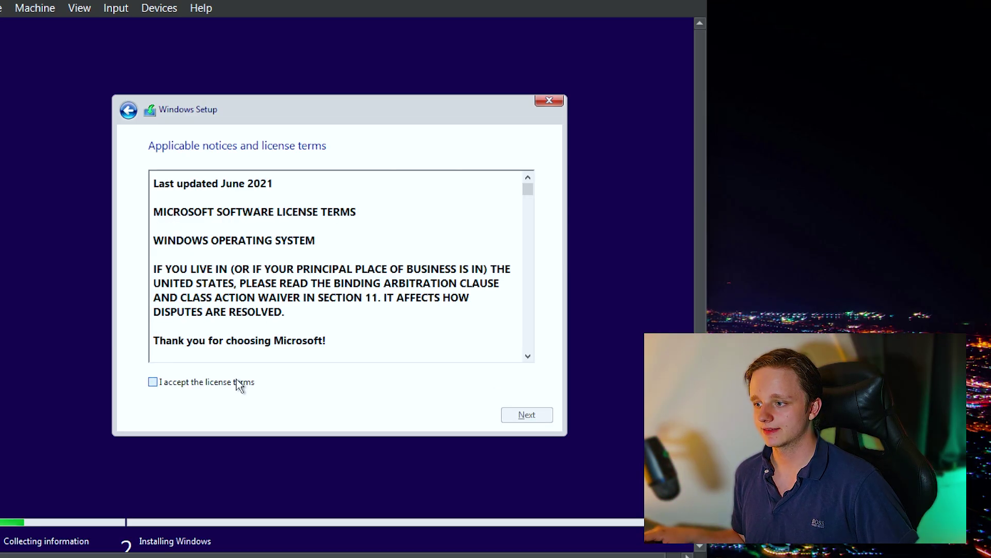
left_click(526, 411)
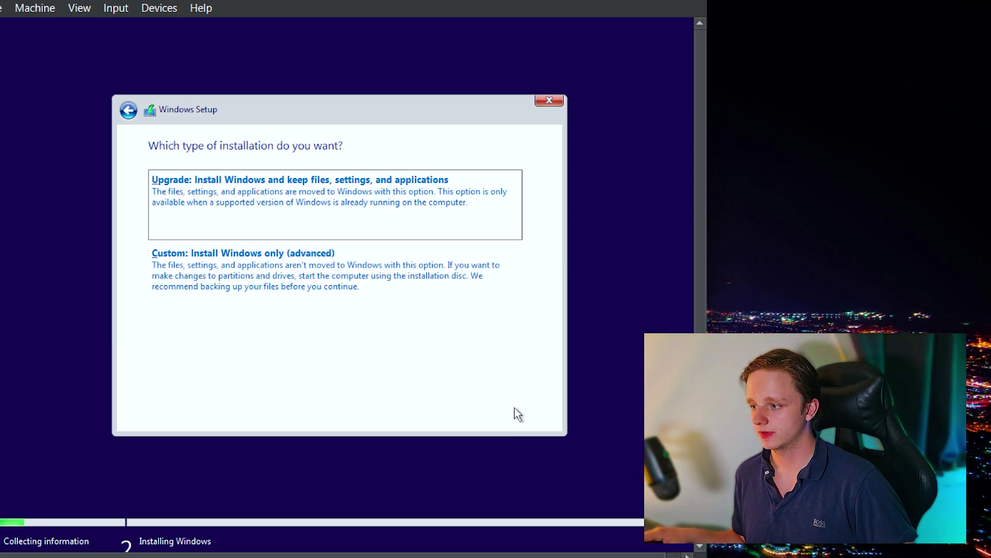
left_click(281, 290)
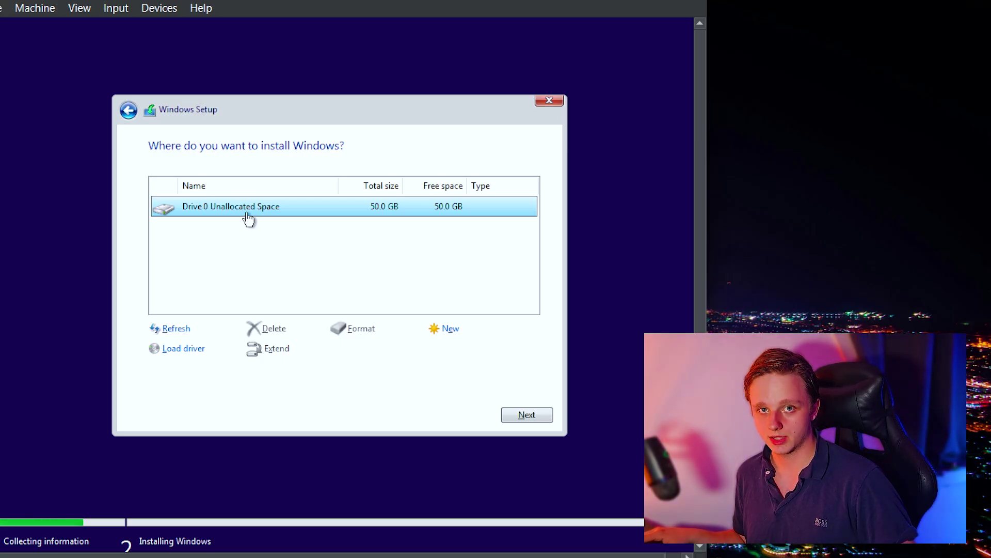
Create a 51200 MB partition on Drive 0's unallocated space, allowing system partitions, and start installing Windows there.
left_click(452, 329)
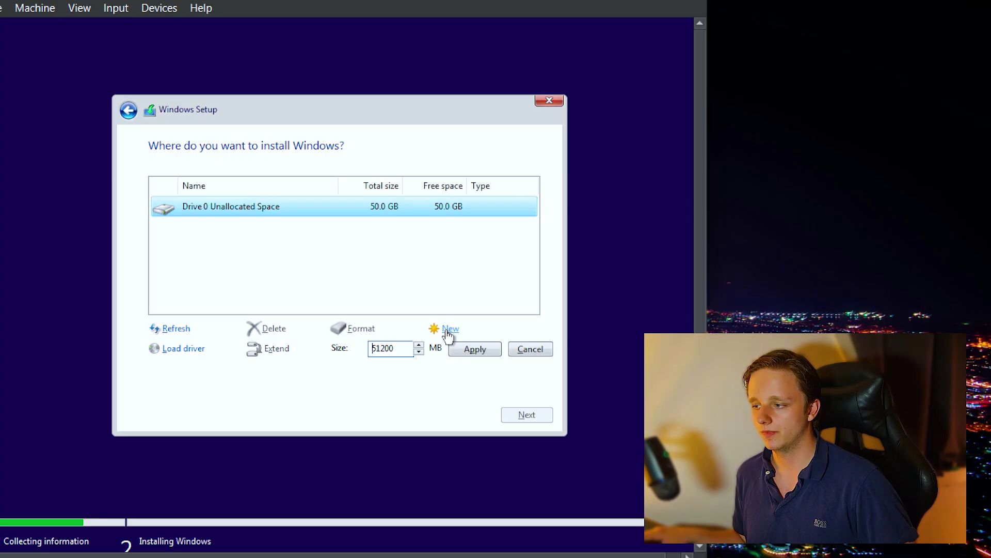
left_click(468, 352)
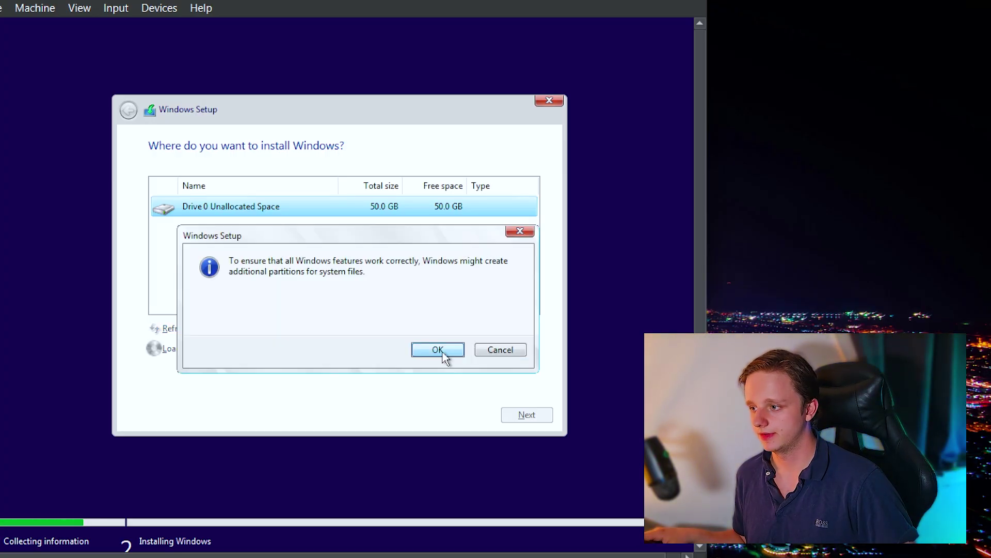
left_click(443, 354)
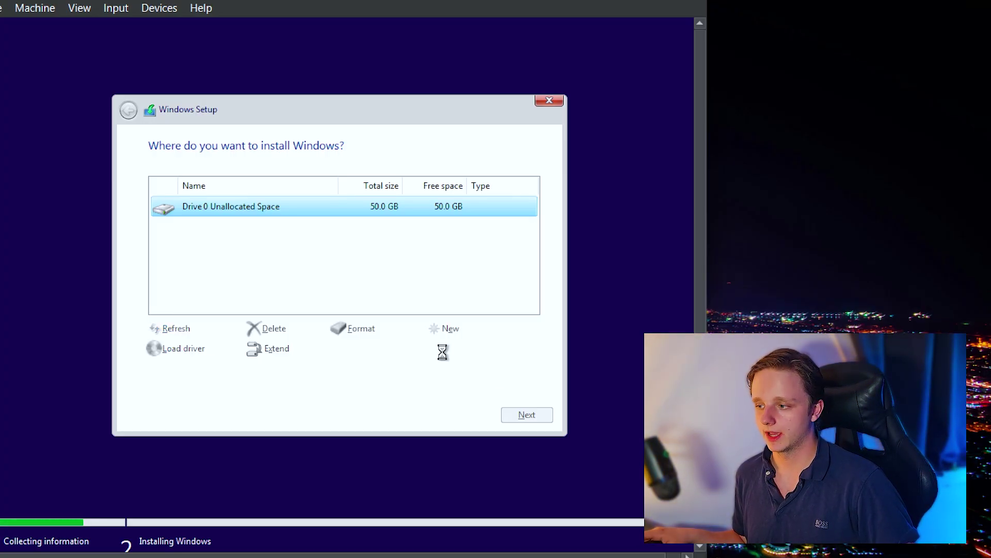
left_click(525, 417)
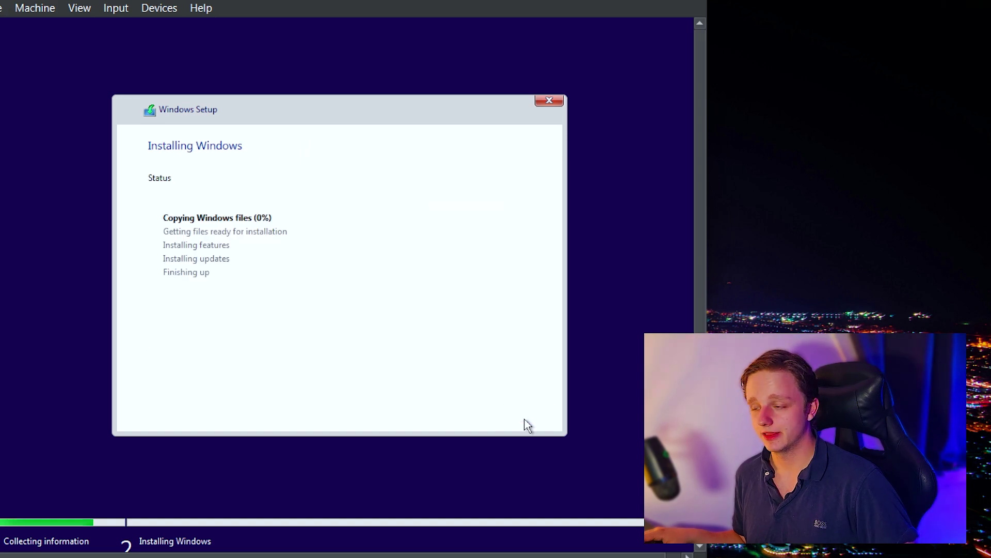
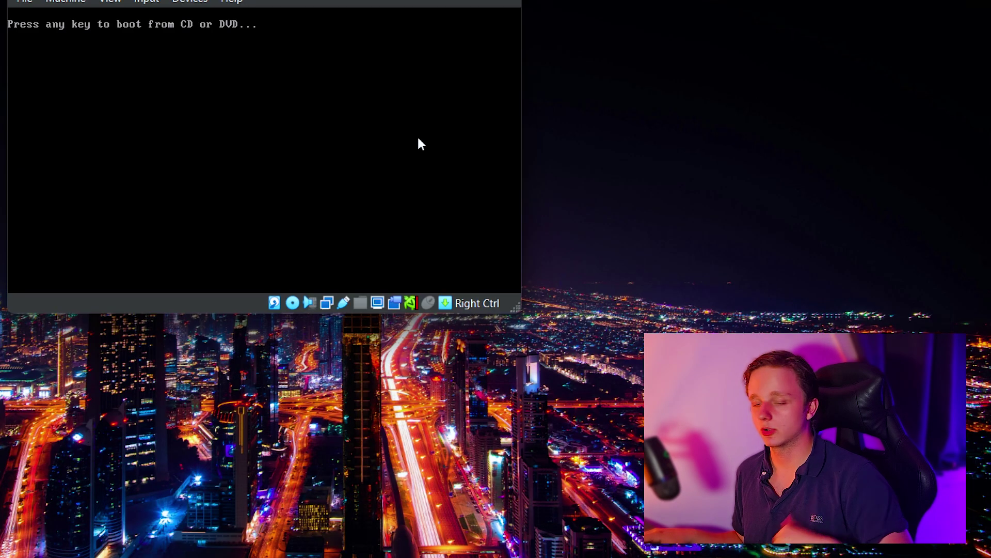
Decline the virtual machine's mouse and keyboard capture and reposition its window.
left_click(419, 139)
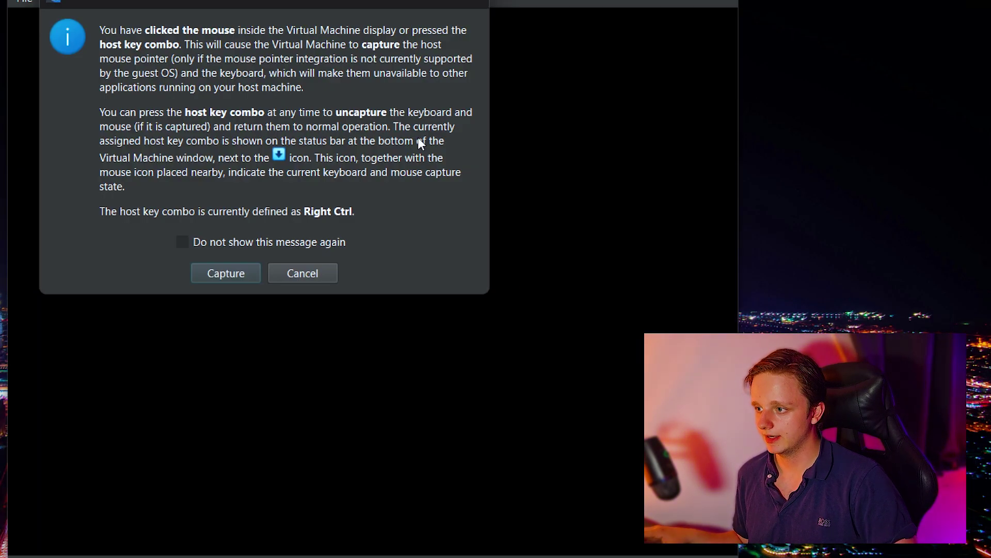
left_click_drag(363, 99, 378, 148)
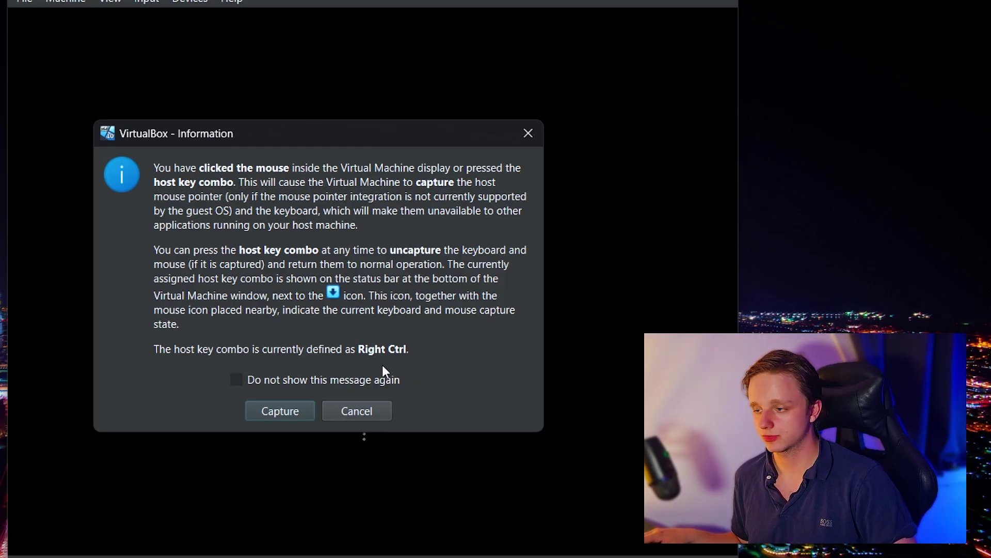
left_click(364, 409)
left_click_drag(310, 2, 271, 0)
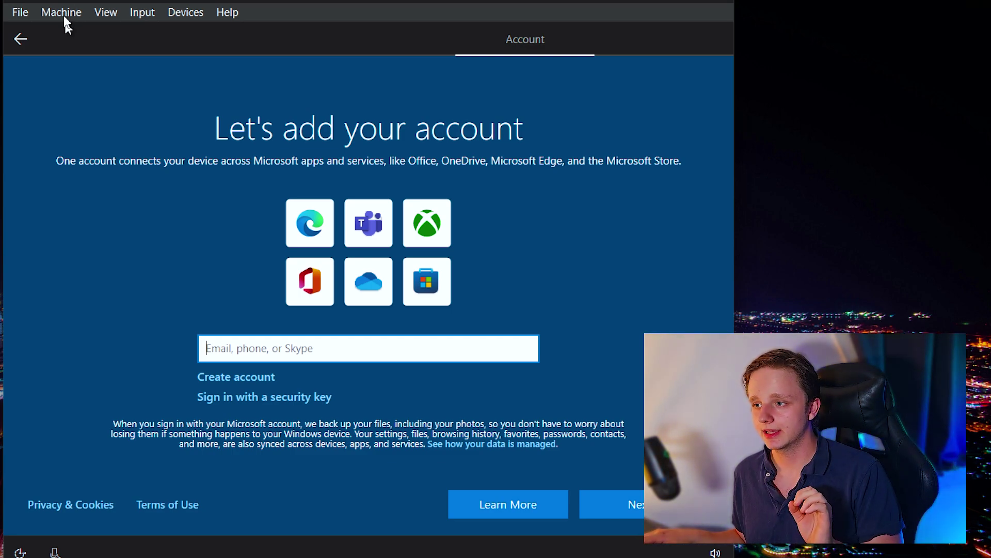
Disconnect network Adapter 1's cable in the virtual machine's settings and go back from the Microsoft account page.
left_click(64, 15)
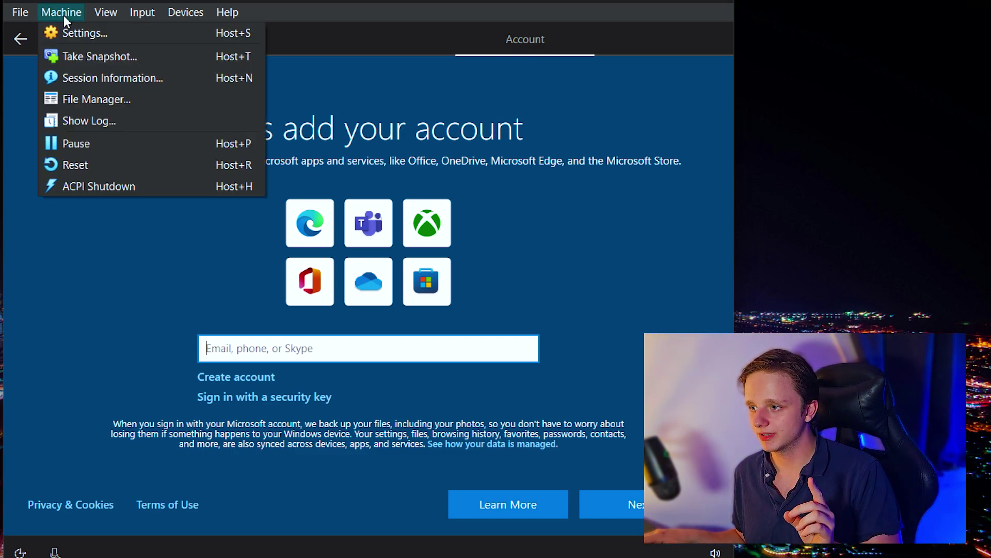
left_click(84, 42)
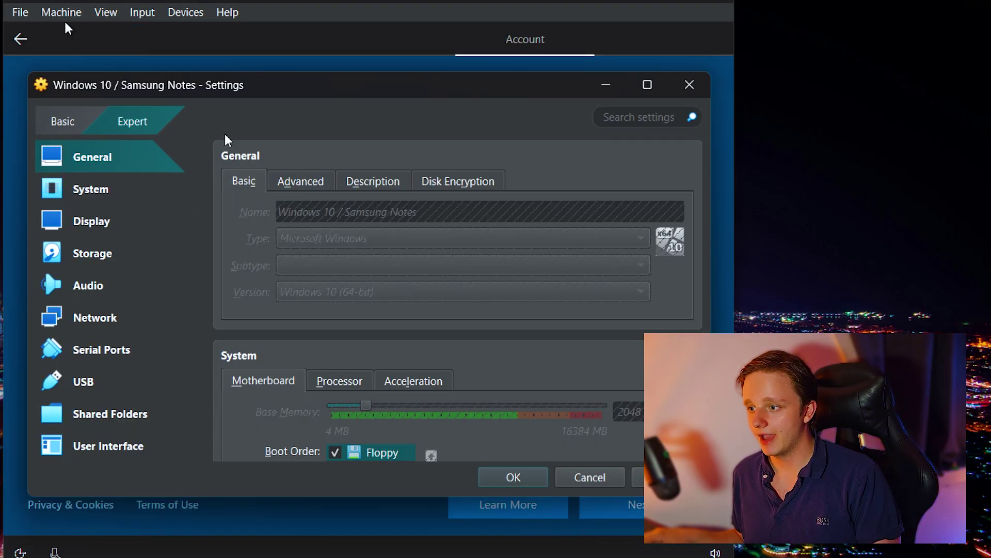
left_click(95, 318)
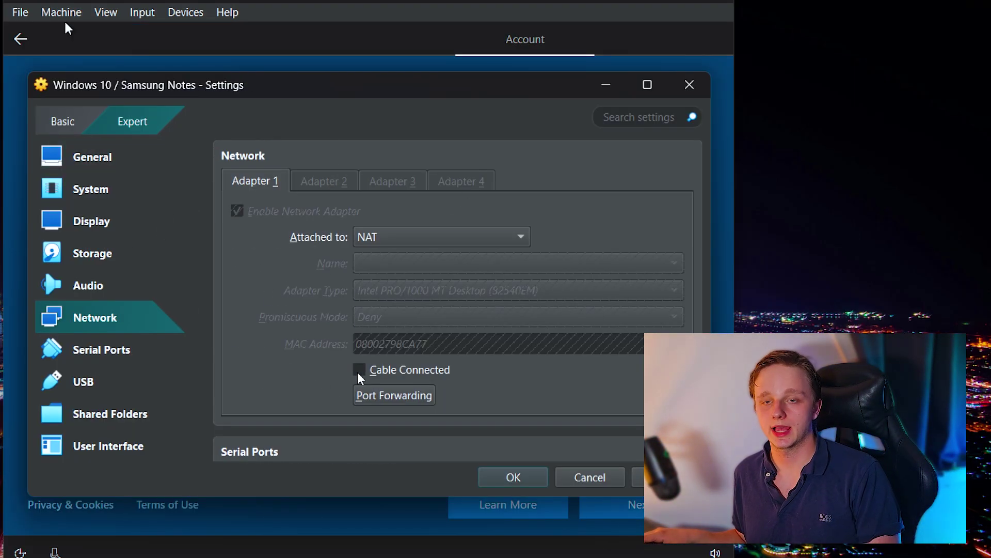
left_click(498, 484)
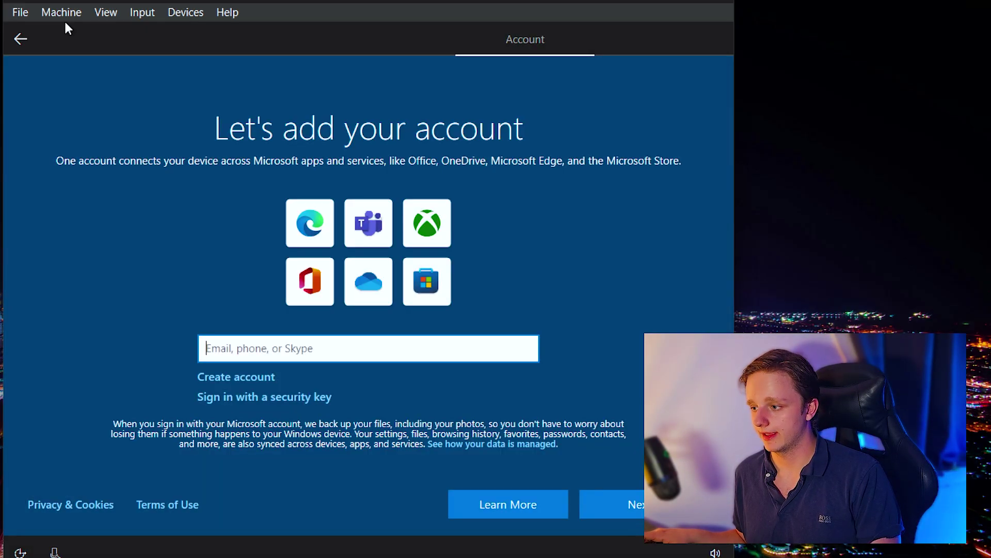
left_click(18, 39)
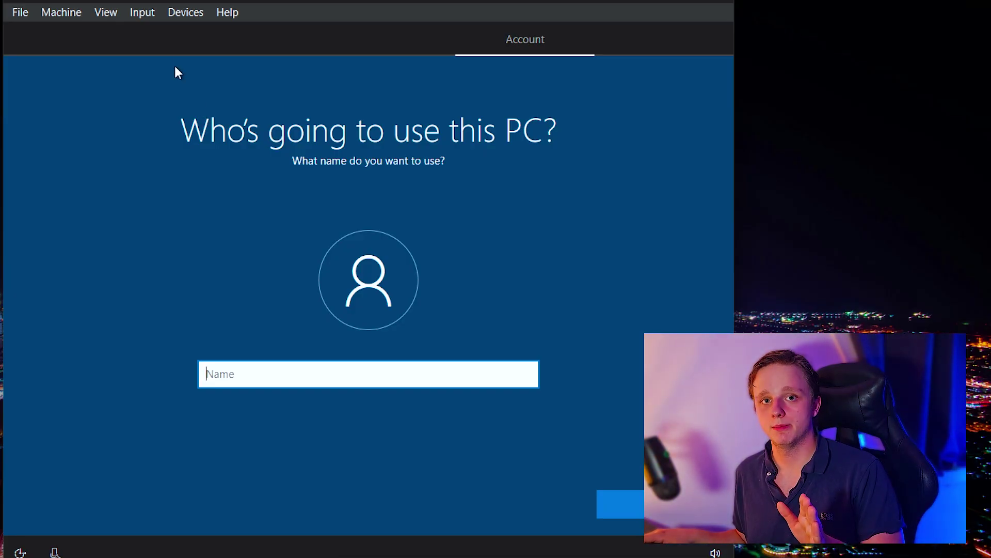
Reconnect network Adapter 1's cable in the virtual machine's settings.
left_click(68, 13)
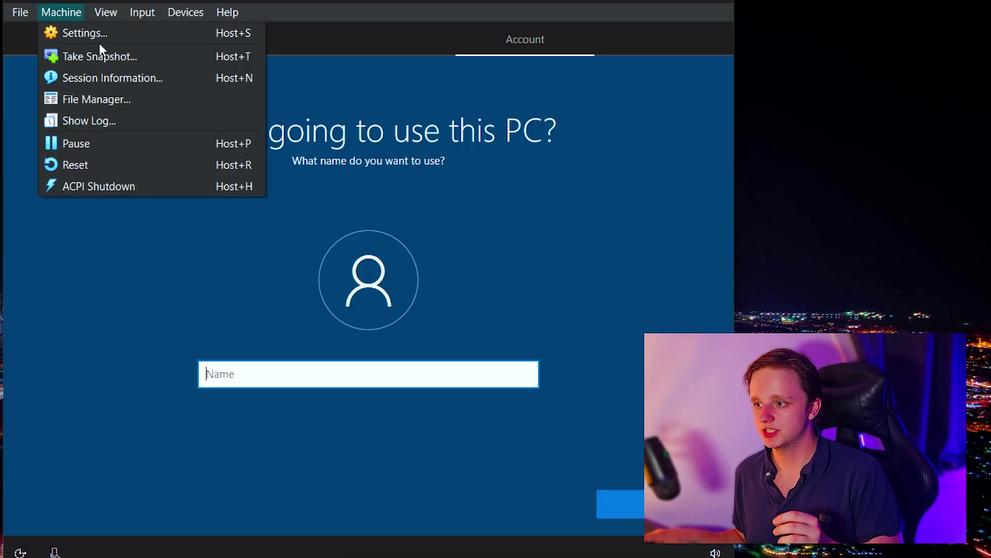
left_click(94, 35)
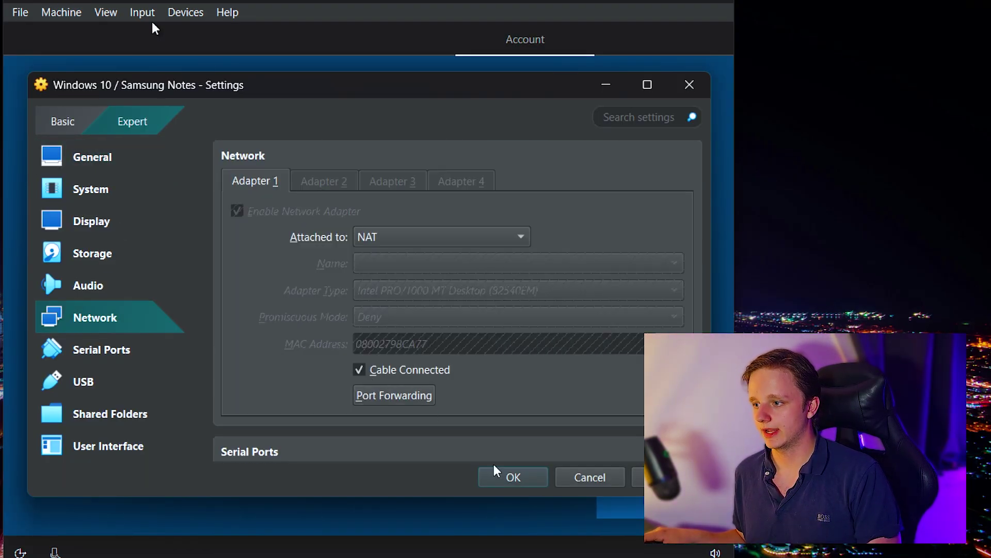
left_click(503, 479)
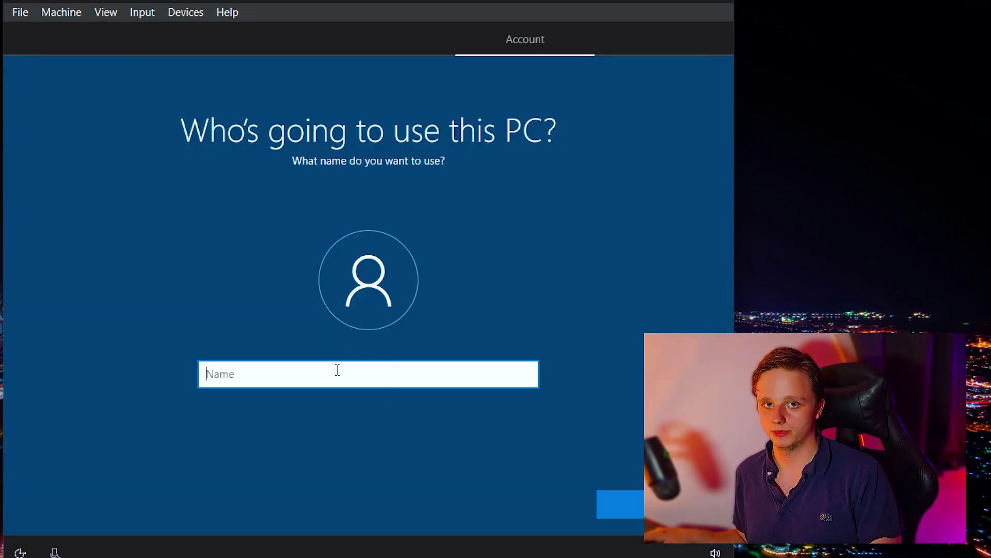
Enter the user's first name for the local account and continue with the password left blank.
type("Milan")
key("Return")
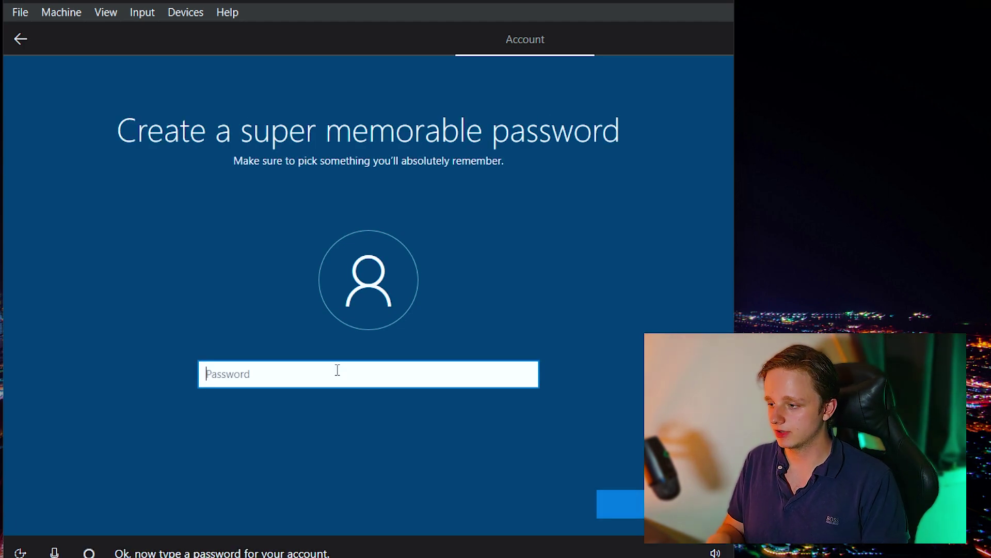
key("Return")
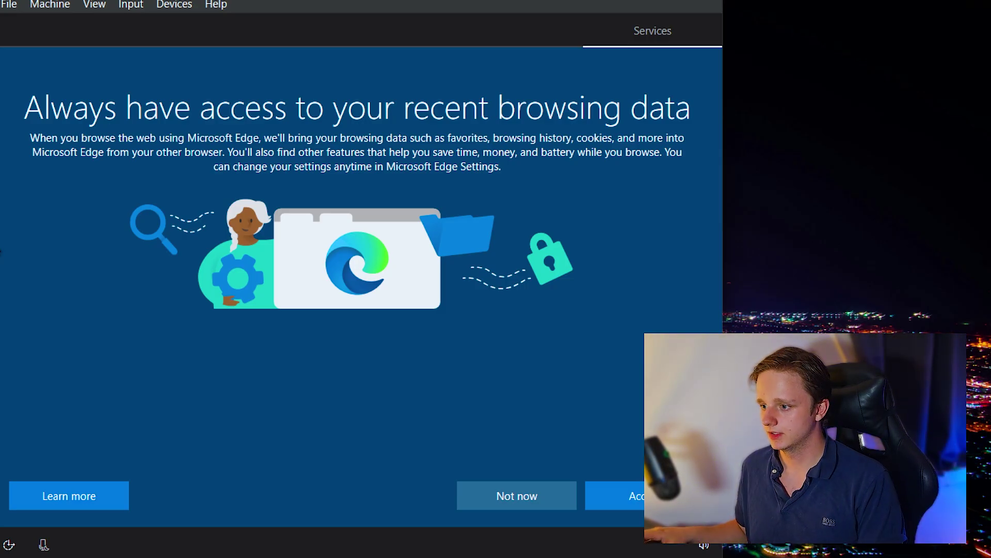
Decline Edge browsing data access, accept the recommended privacy settings and skip customizing the experience.
left_click(525, 488)
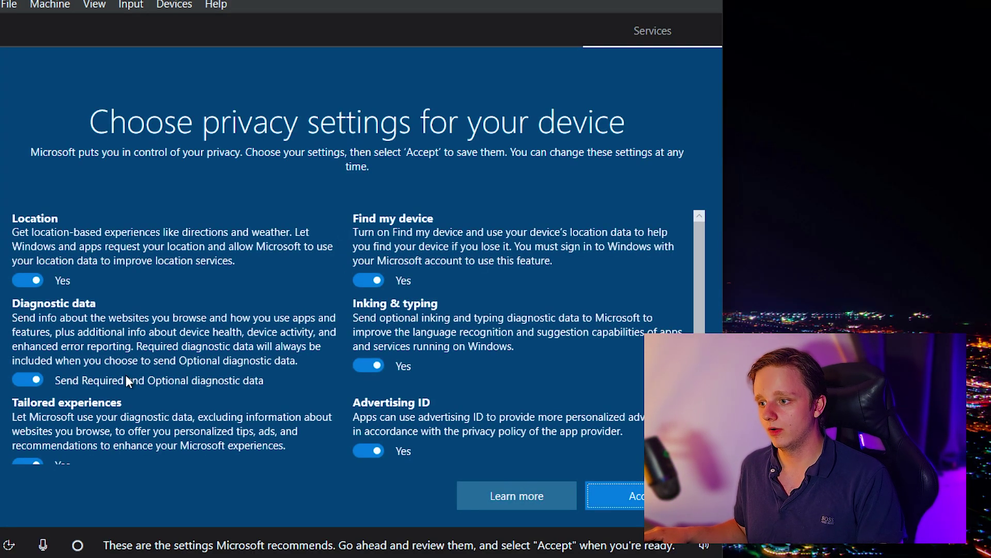
scroll(318, 294, "down", 1)
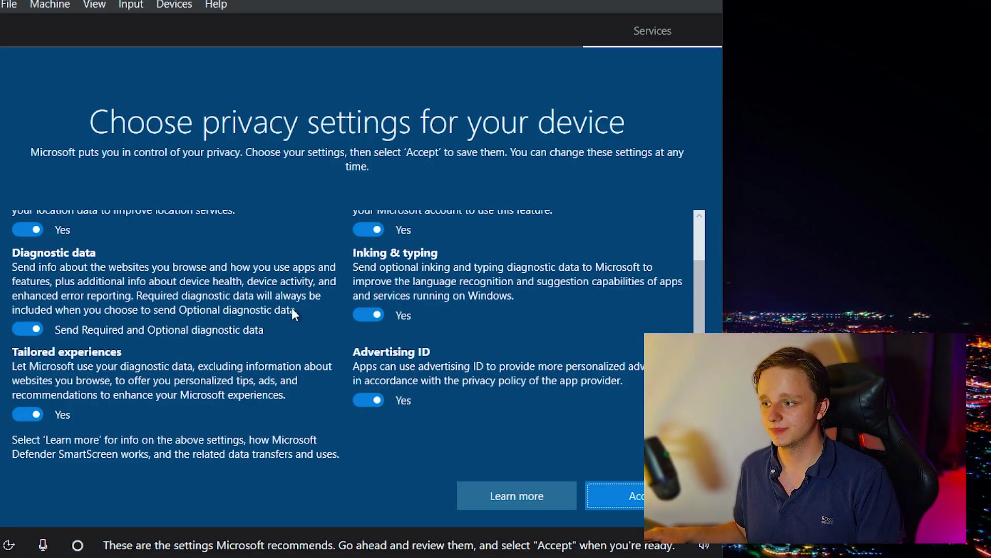
scroll(304, 377, "up", 1)
scroll(350, 340, "down", 1)
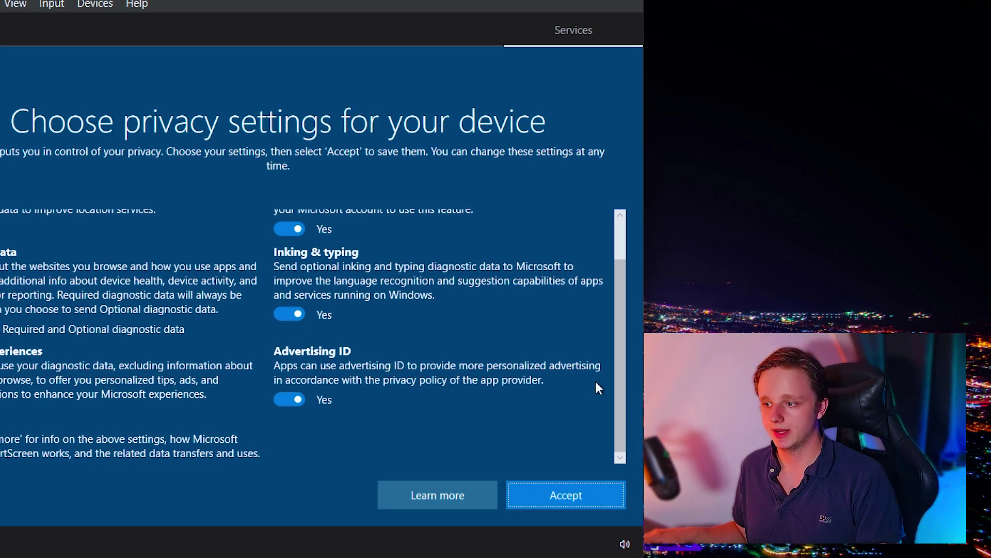
left_click(552, 492)
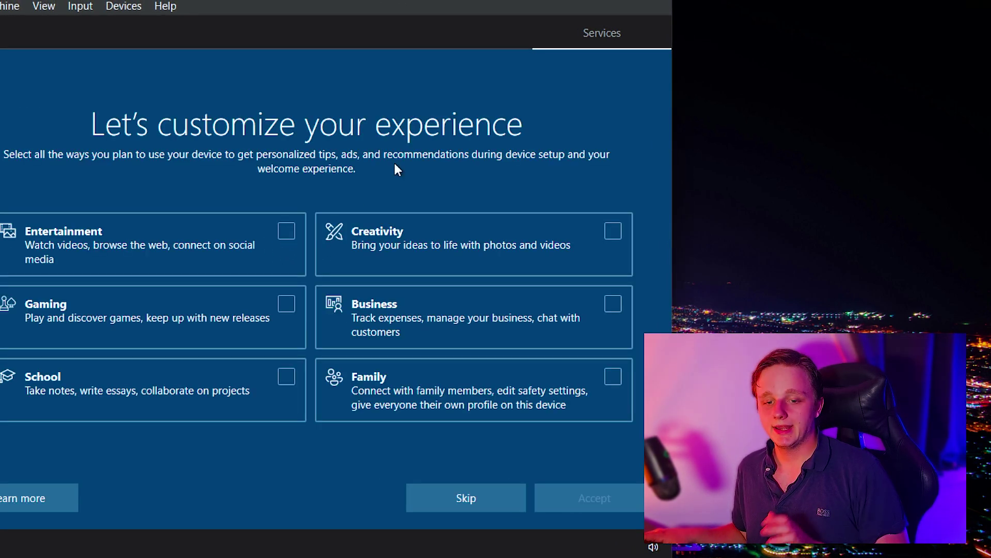
left_click(448, 498)
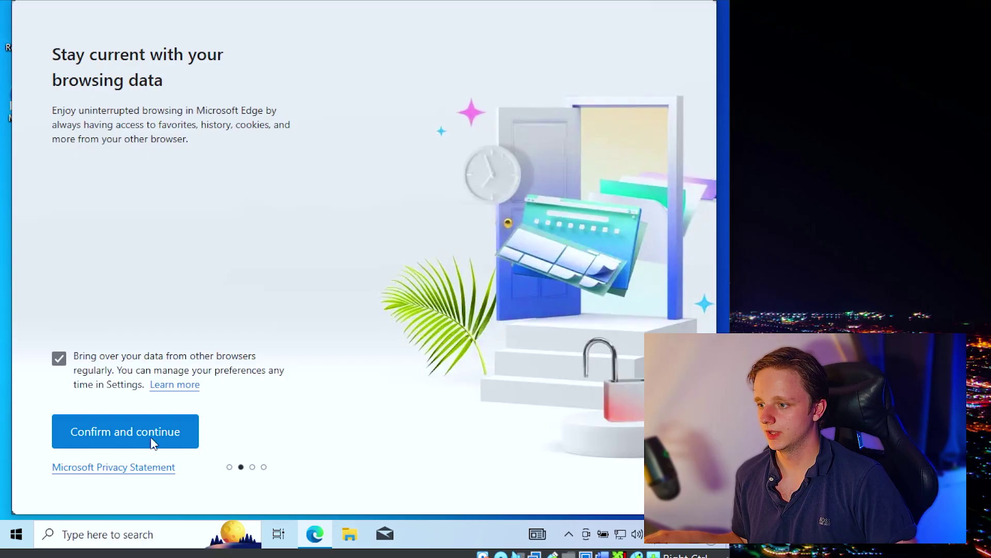
Complete Edge's welcome pages, keeping data transfer from other browsers and continuing without Google data.
left_click(149, 440)
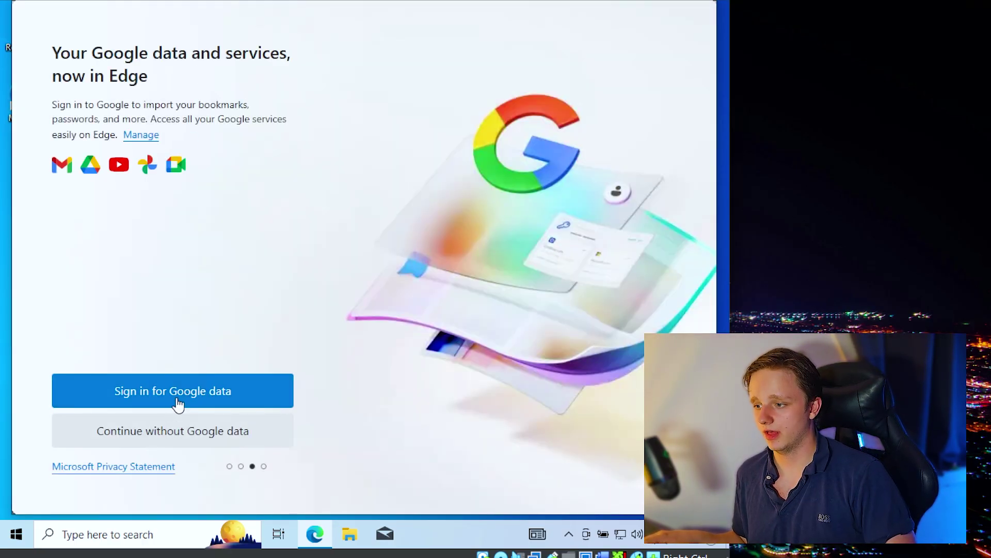
left_click(173, 430)
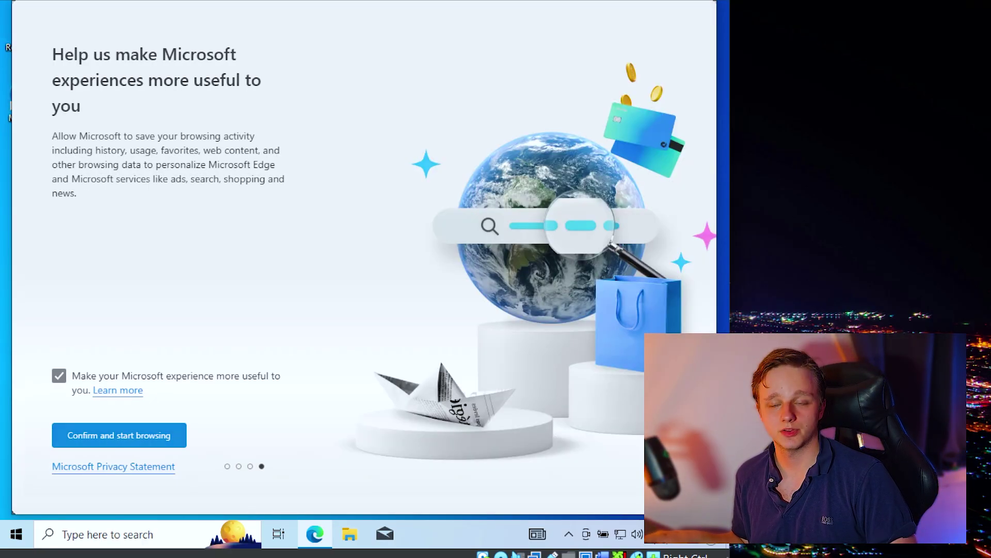
left_click(178, 435)
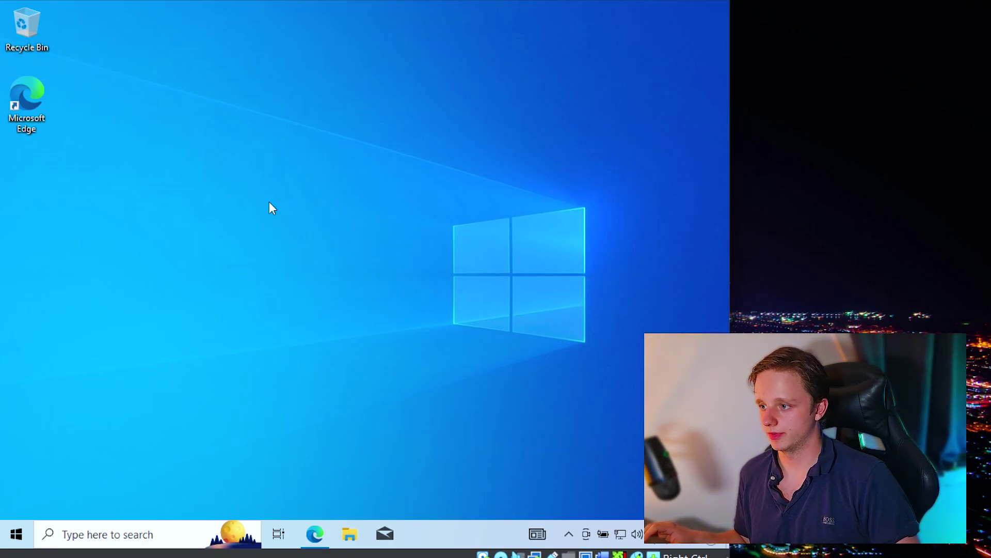
Find and open Microsoft Store inside the virtual machine and update it.
key("super")
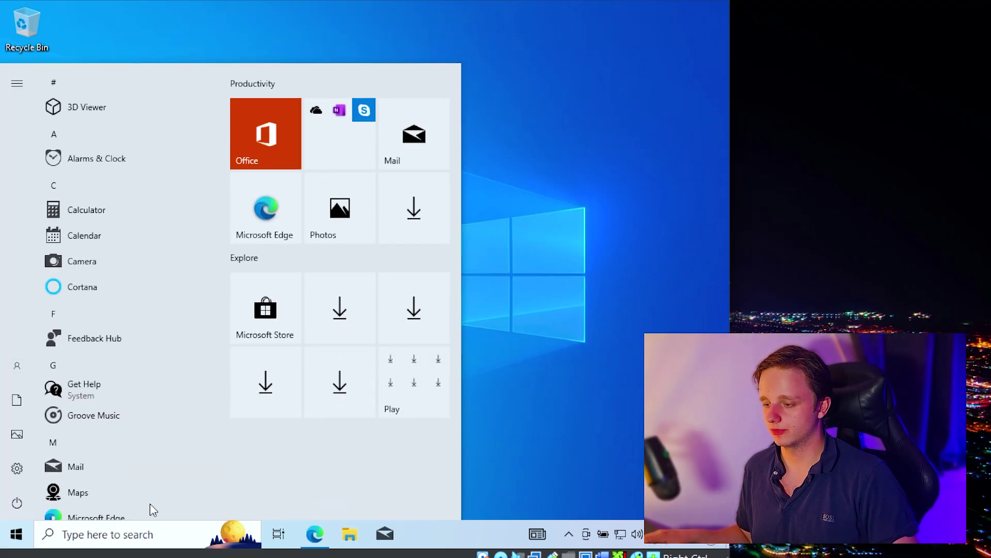
type("store")
left_click(138, 141)
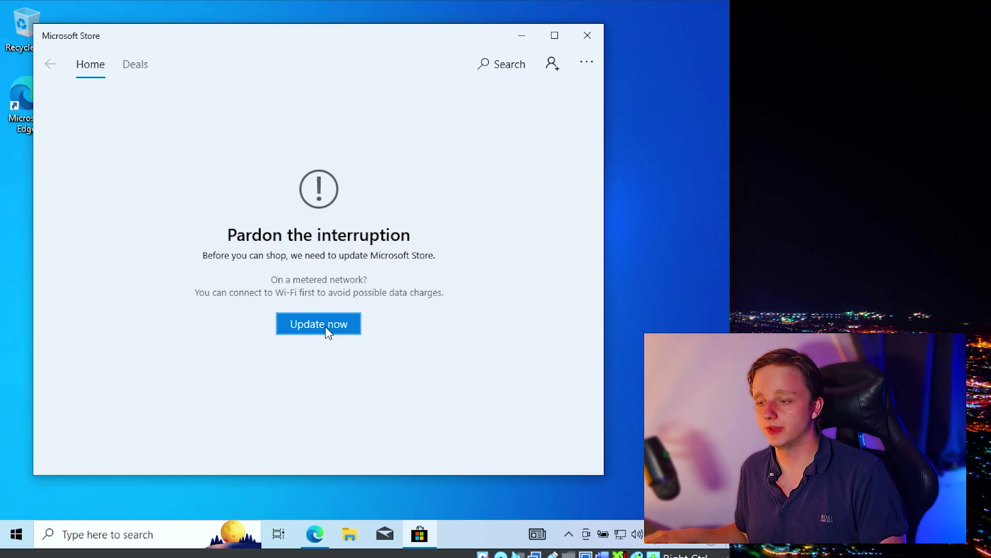
left_click(327, 326)
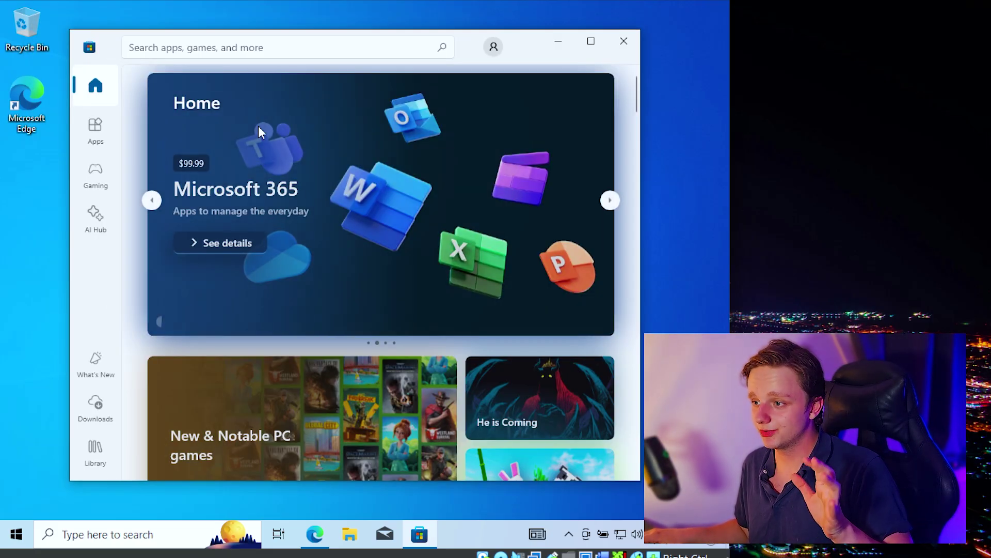
Search Microsoft Store for "samsung notes".
left_click(246, 48)
type("samsung note")
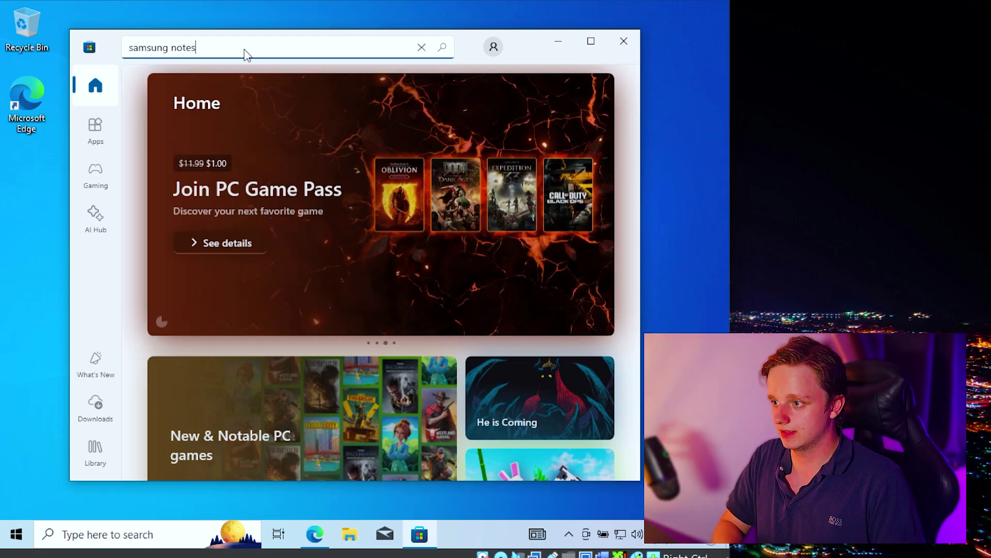
type("s")
key("Return")
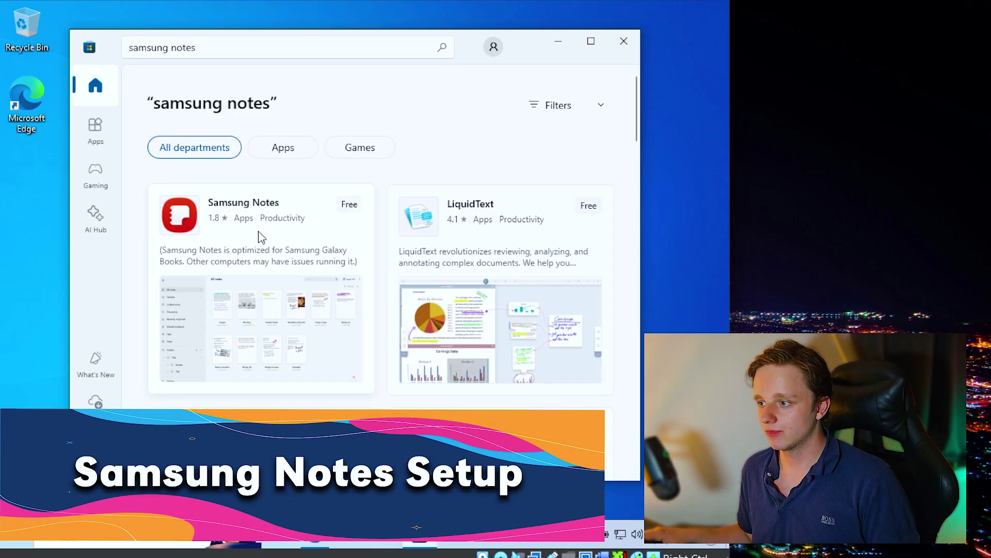
Install Samsung Notes from its Microsoft Store page and launch the app.
left_click(261, 237)
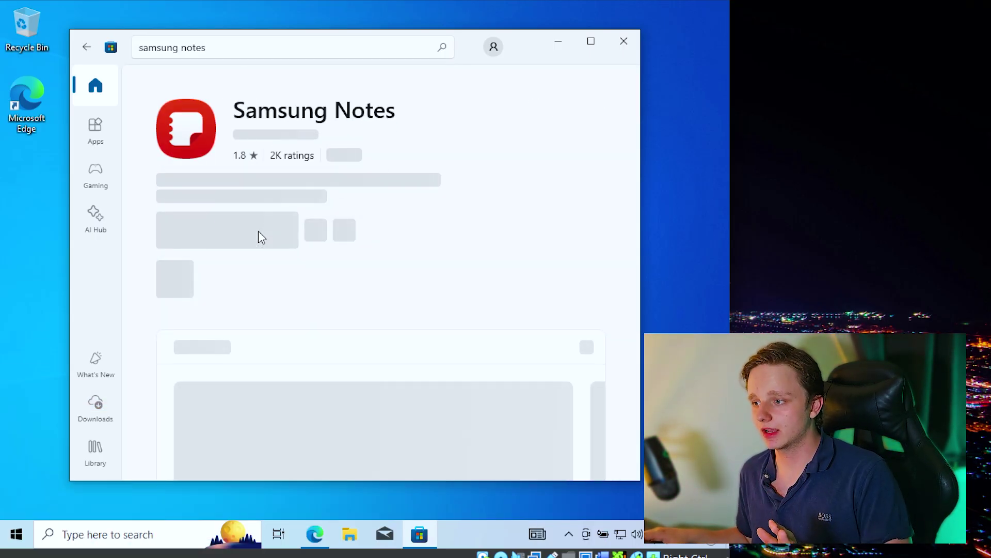
left_click(254, 231)
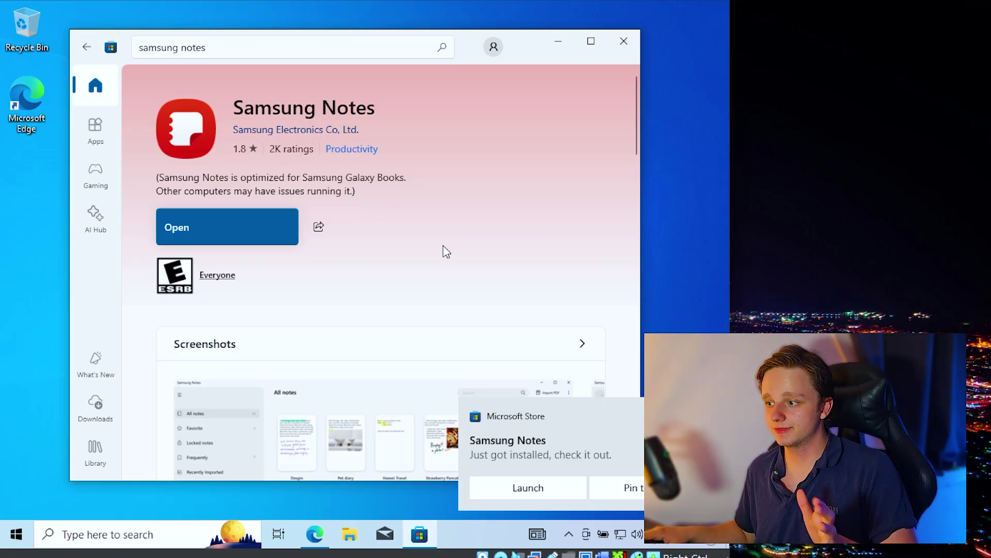
left_click(224, 222)
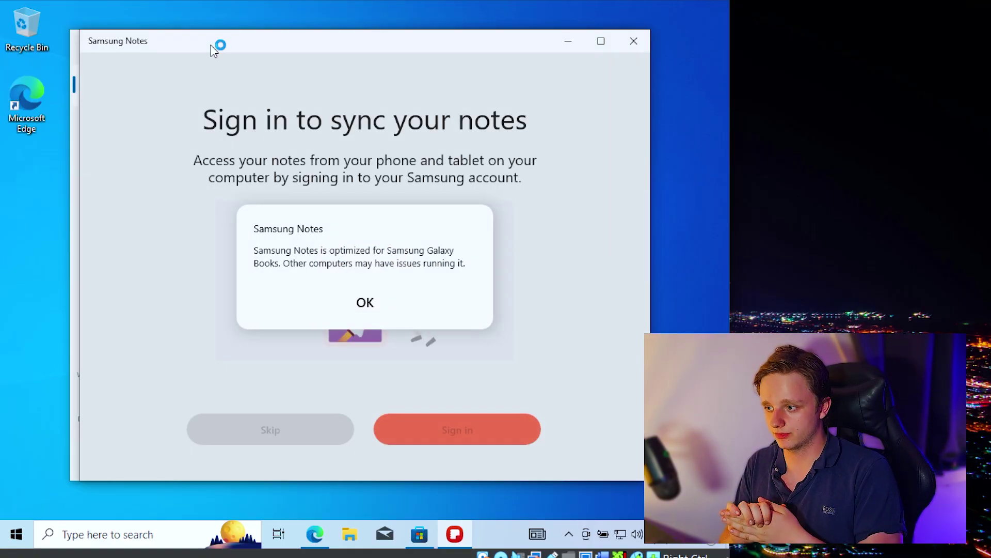
Dismiss the Samsung Notes compatibility notice, skip the Samsung account sign-in and close the Microsoft Store window.
left_click(367, 306)
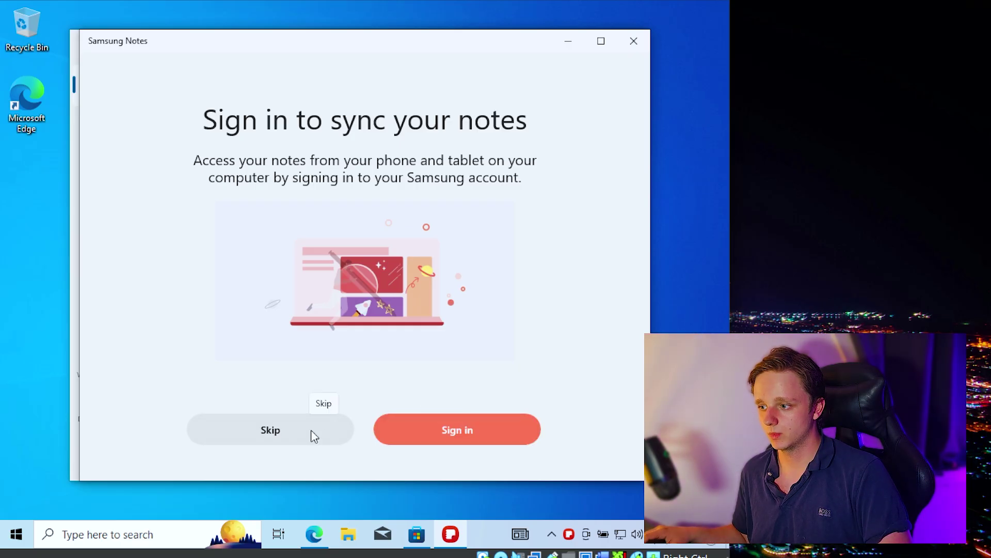
left_click(261, 431)
left_click_drag(243, 39, 226, 66)
left_click(629, 55)
left_click(626, 35)
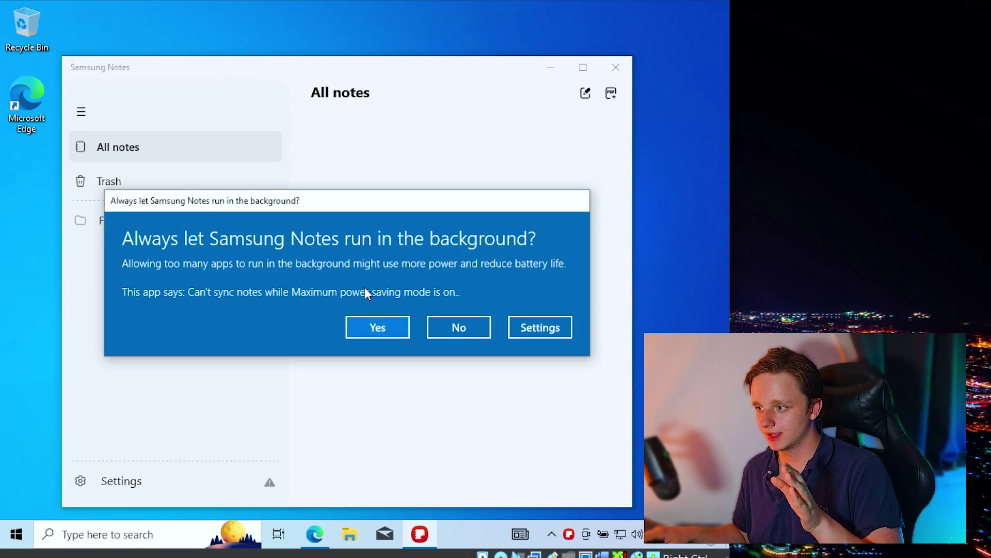
Allow Samsung Notes to always run in the background and collapse its navigation sidebar.
left_click(376, 323)
left_click_drag(368, 71, 391, 60)
left_click(106, 100)
mouse_move(222, 62)
left_mouse_down()
mouse_move(232, 101)
mouse_move(236, 60)
left_mouse_up()
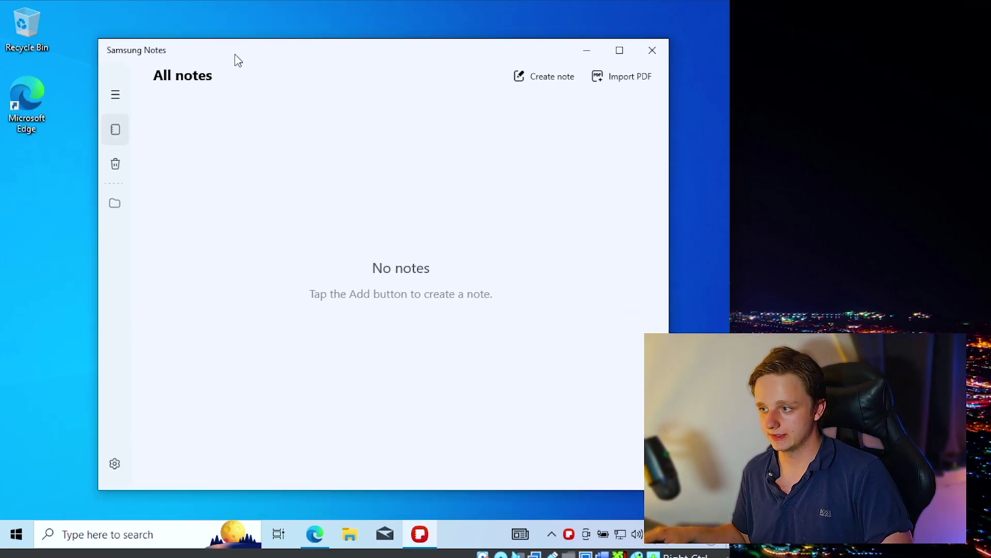
Shut down Windows inside the virtual machine and switch to Oracle VirtualBox Manager.
left_click(75, 1)
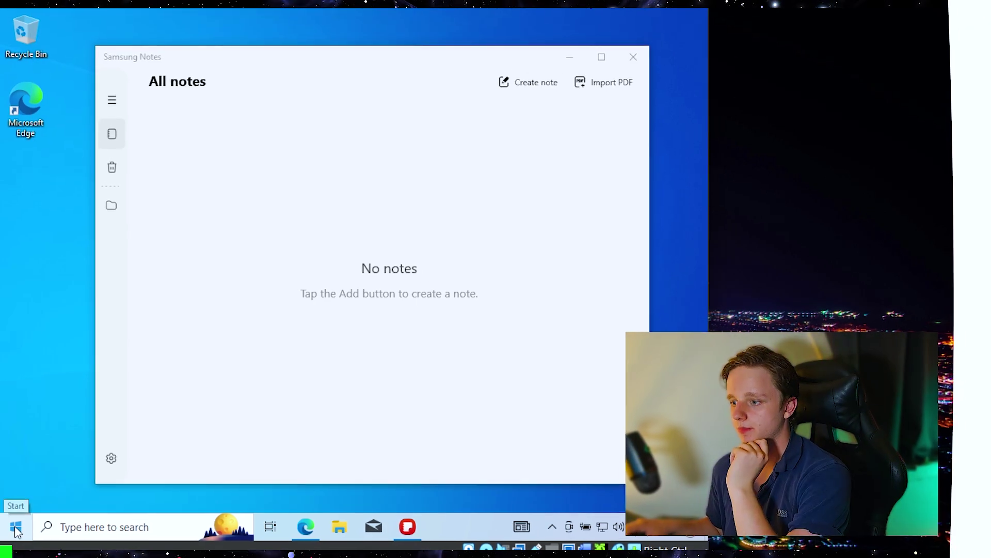
left_click(15, 527)
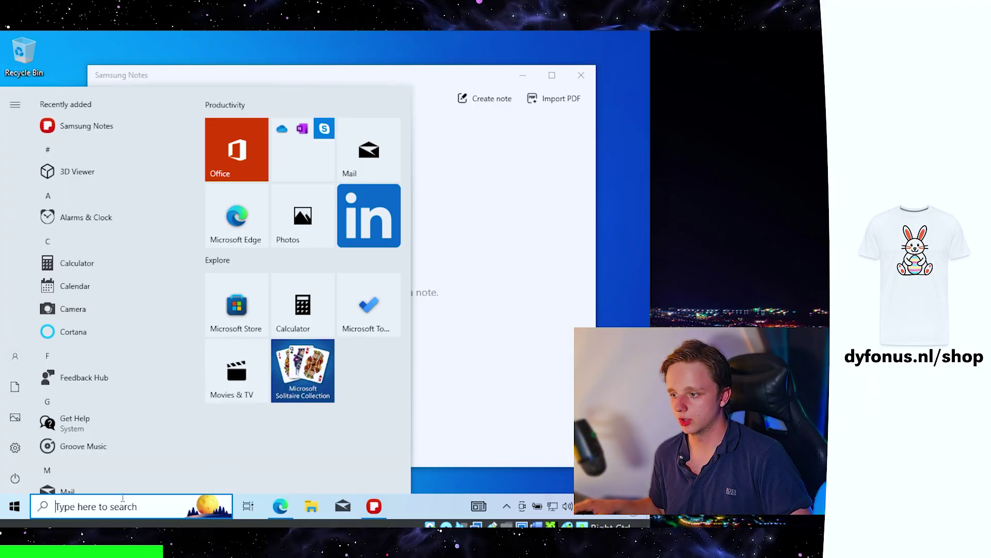
left_click(15, 477)
left_click(54, 430)
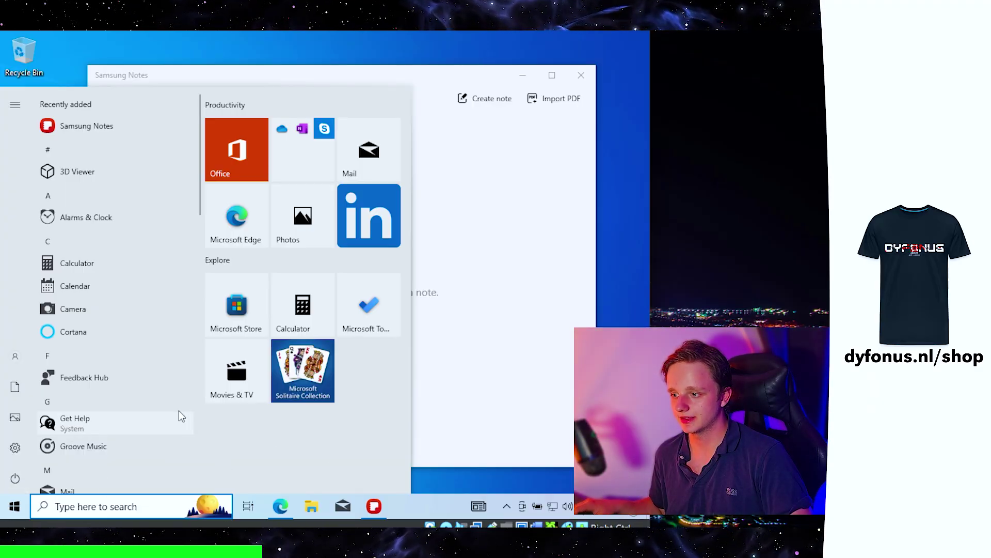
key("alt+Tab")
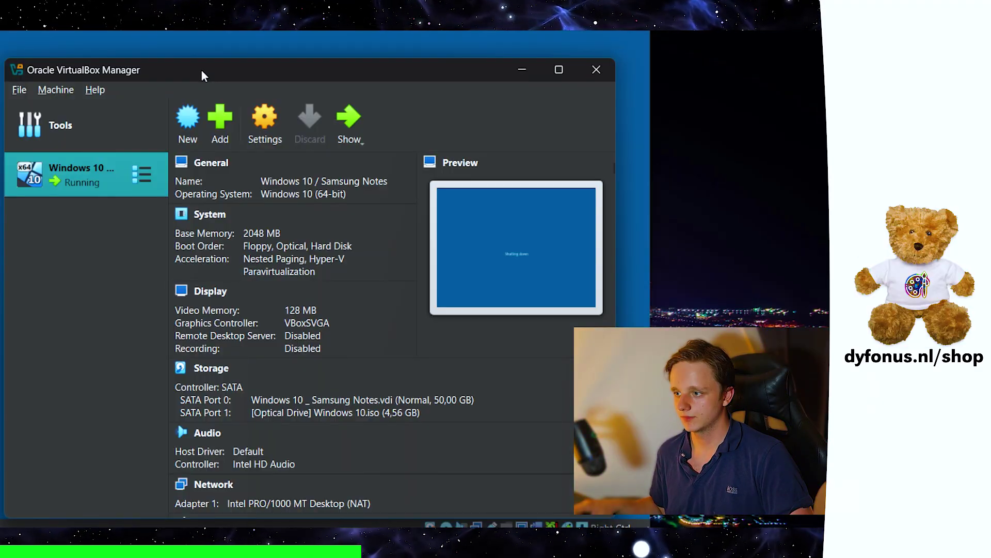
Power off the Windows 10 / Samsung Notes virtual machine from VirtualBox Manager and confirm it.
left_click_drag(228, 75, 221, 74)
right_click(84, 189)
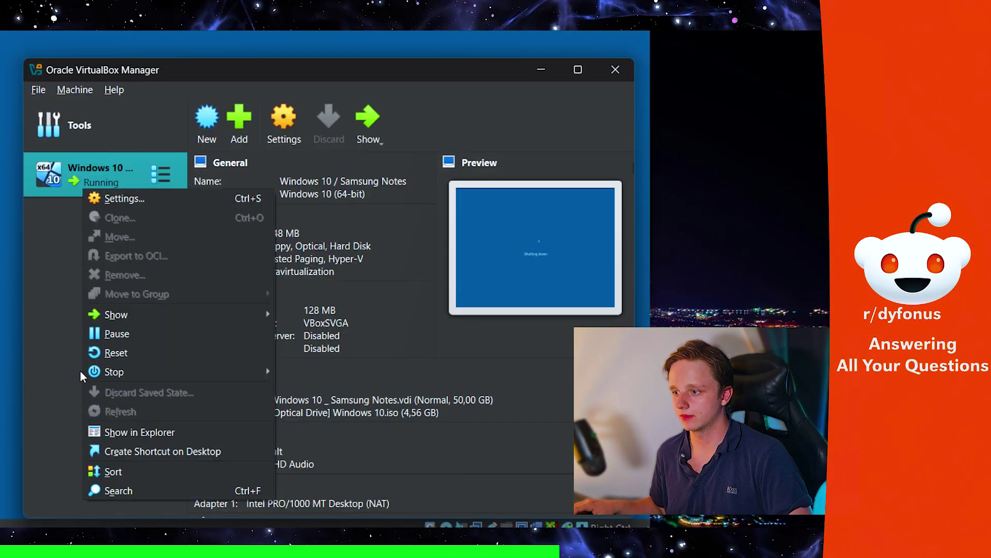
mouse_move(137, 371)
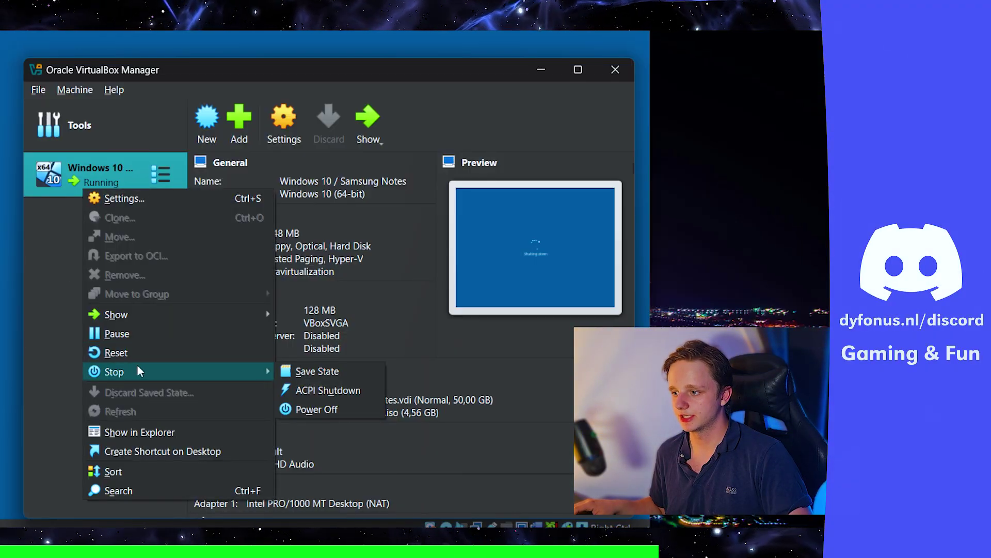
left_click(331, 408)
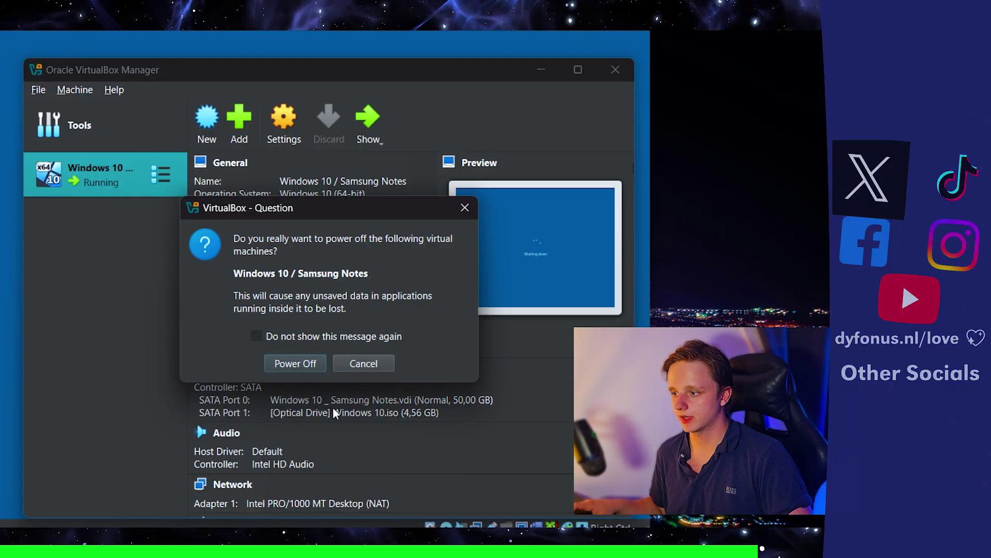
left_click(289, 363)
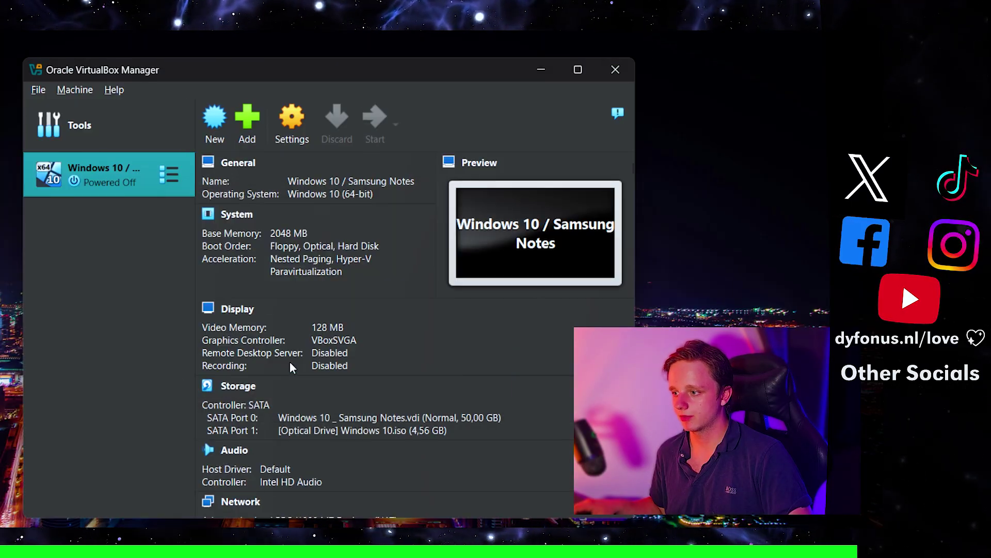
Start the powered-off Windows 10 / Samsung Notes virtual machine.
mouse_move(266, 69)
left_mouse_down()
mouse_move(276, 35)
mouse_move(244, 60)
mouse_move(266, 61)
left_mouse_up()
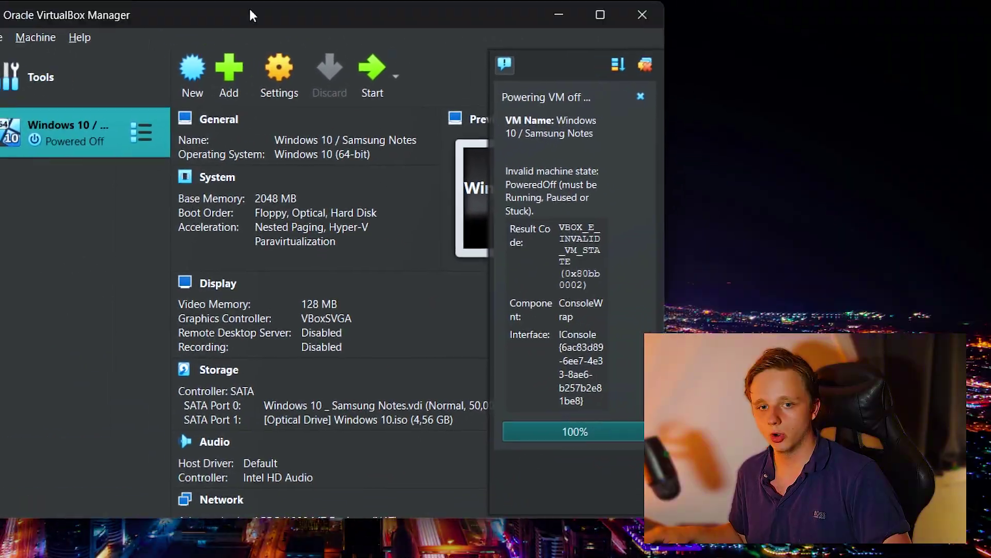
left_click_drag(249, 16, 304, 58)
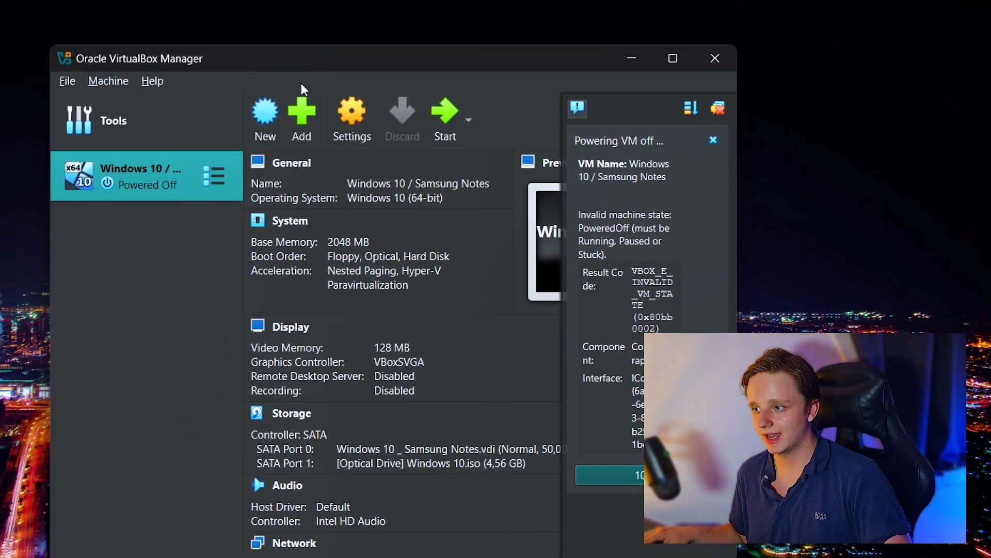
left_click(444, 112)
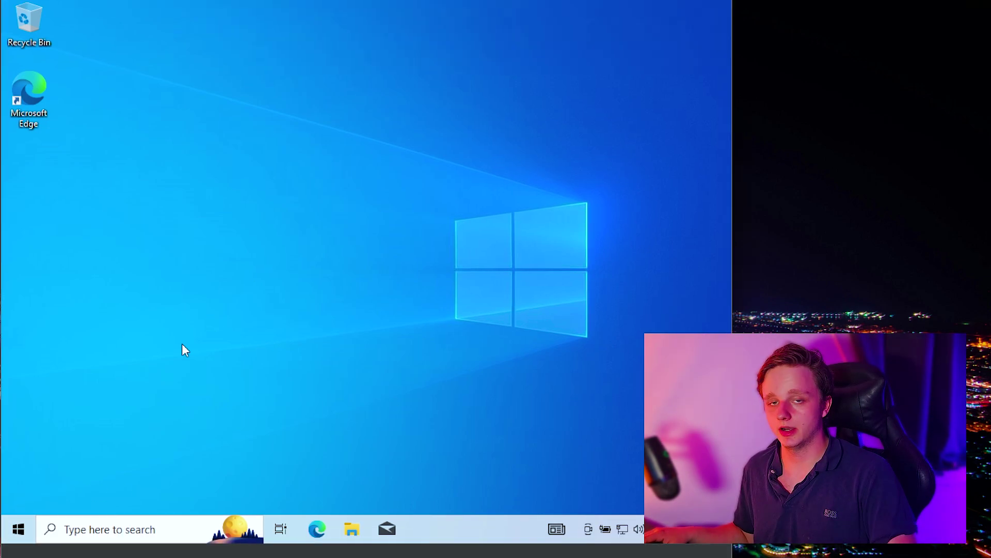
Search Windows for "samsung notes" and pin the app to the taskbar and Start.
left_click(219, 524)
type("samsung notes")
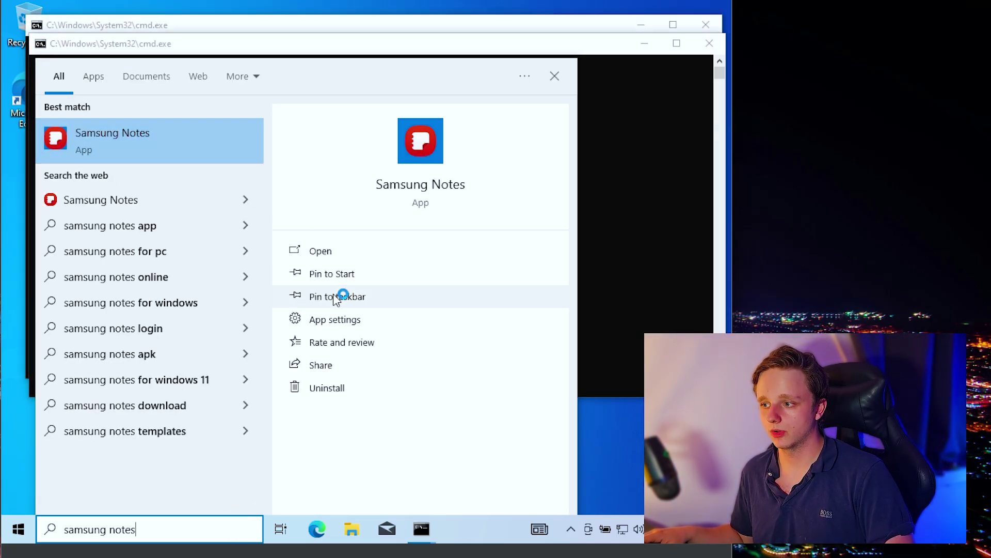
left_click(361, 305)
left_click(331, 277)
left_click(271, 27)
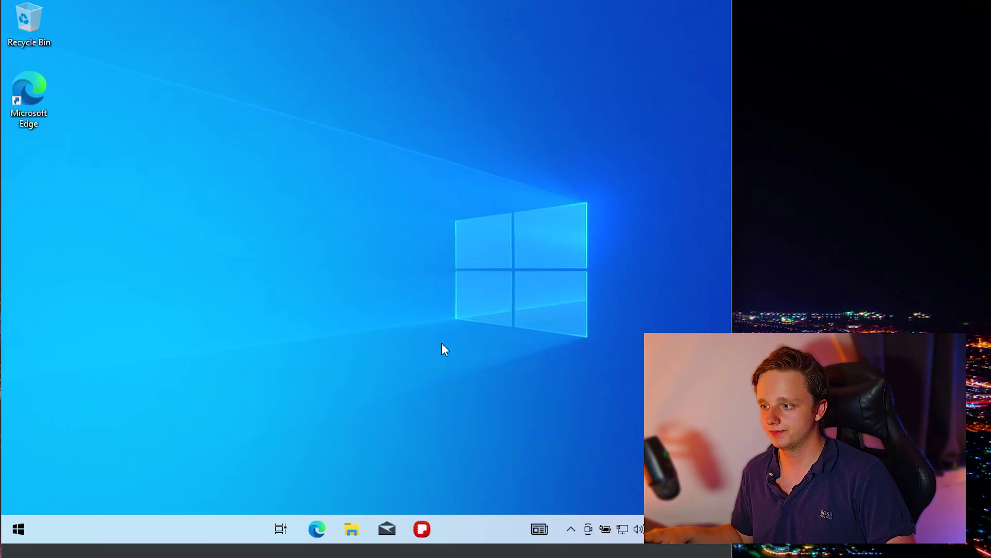
Open Samsung Notes from its pinned shortcut and dismiss the compatibility notice.
left_click(422, 528)
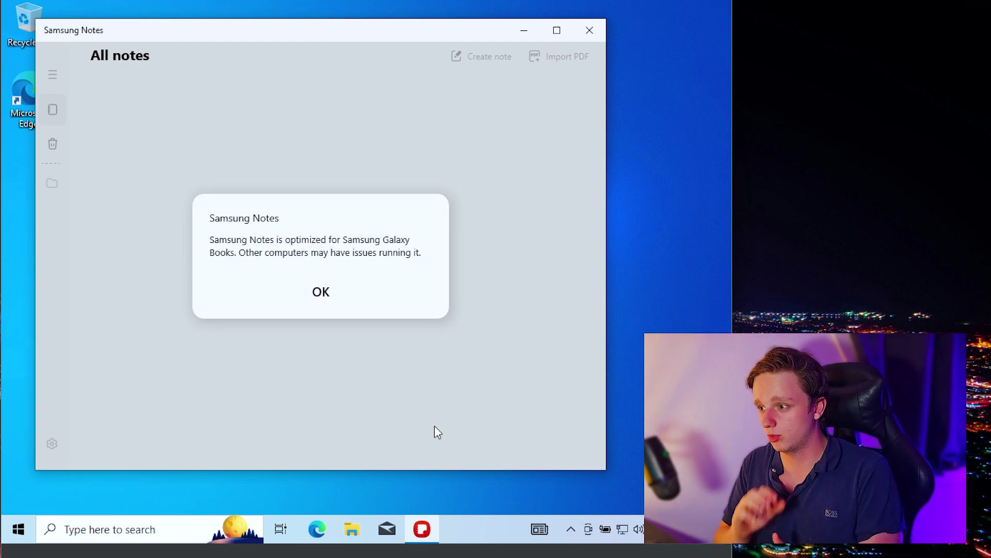
left_click(330, 293)
left_click_drag(252, 32, 262, 52)
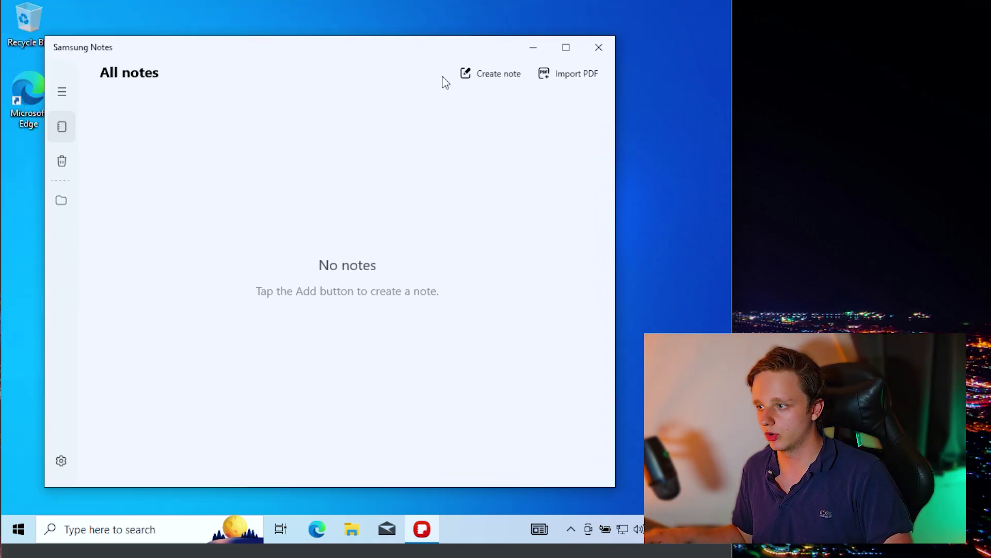
Create a note with the body text "Hello" and title it "Hello World".
left_click(491, 82)
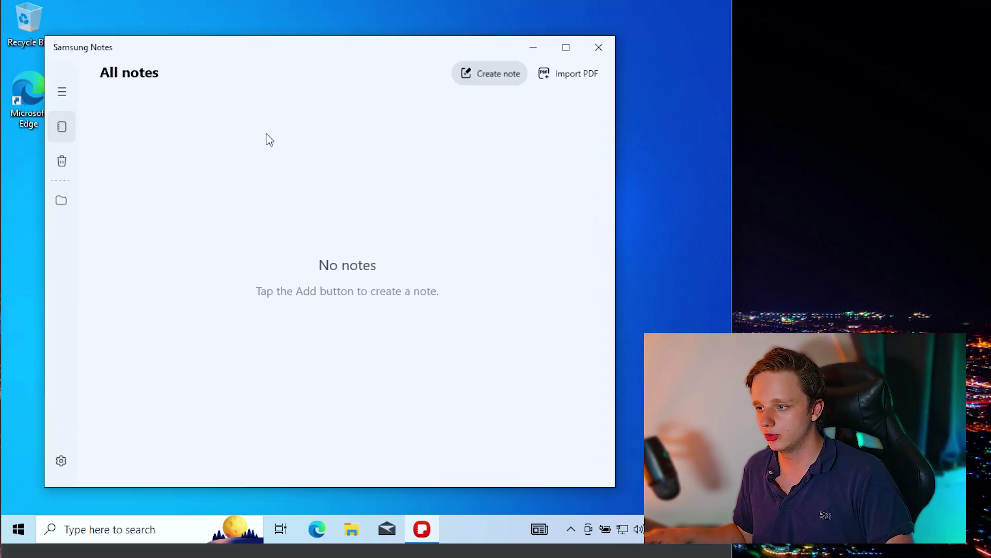
type("H")
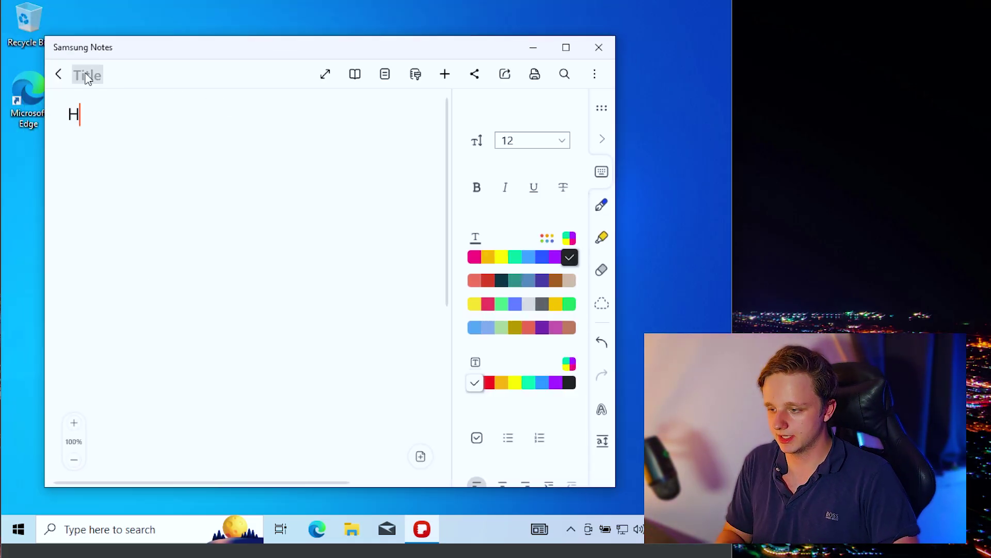
type("ello")
left_click(87, 76)
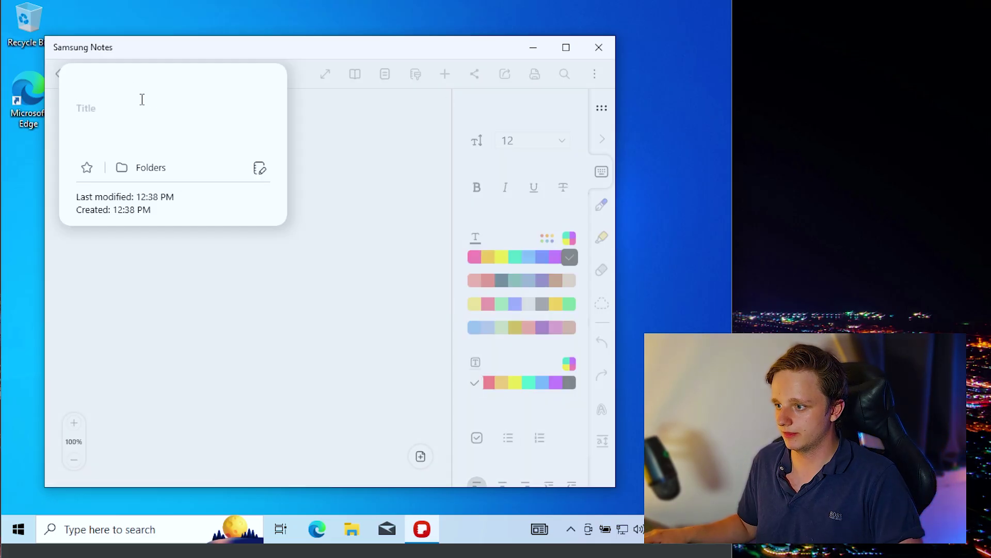
type("H")
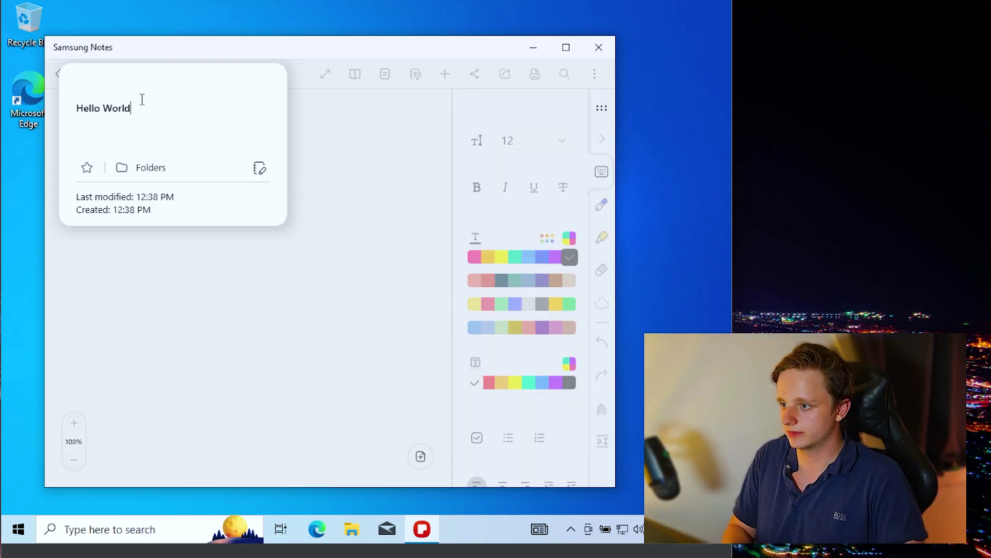
type("ello World")
Replace the note's entire body text with text beginning "This".
left_click(333, 185)
key("ctrl+a")
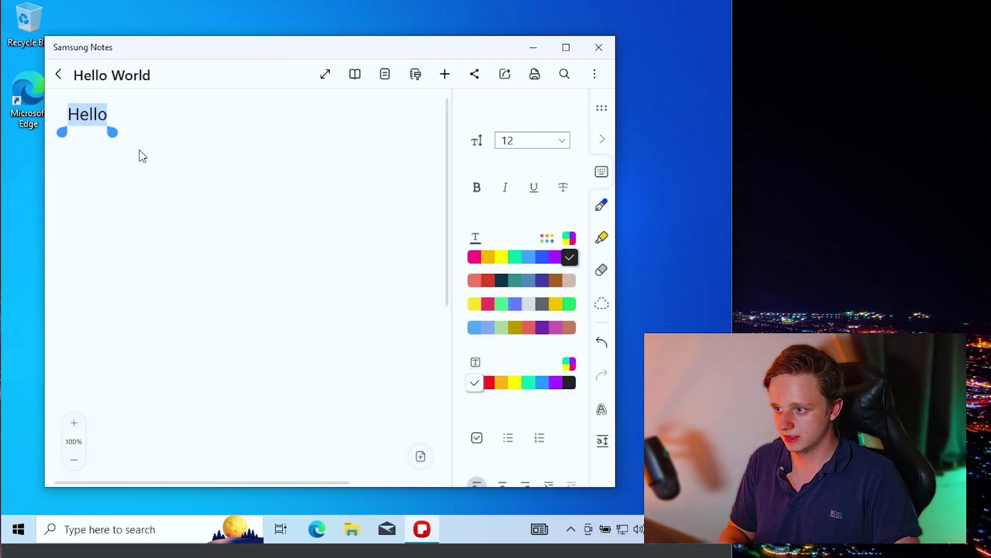
type("This")
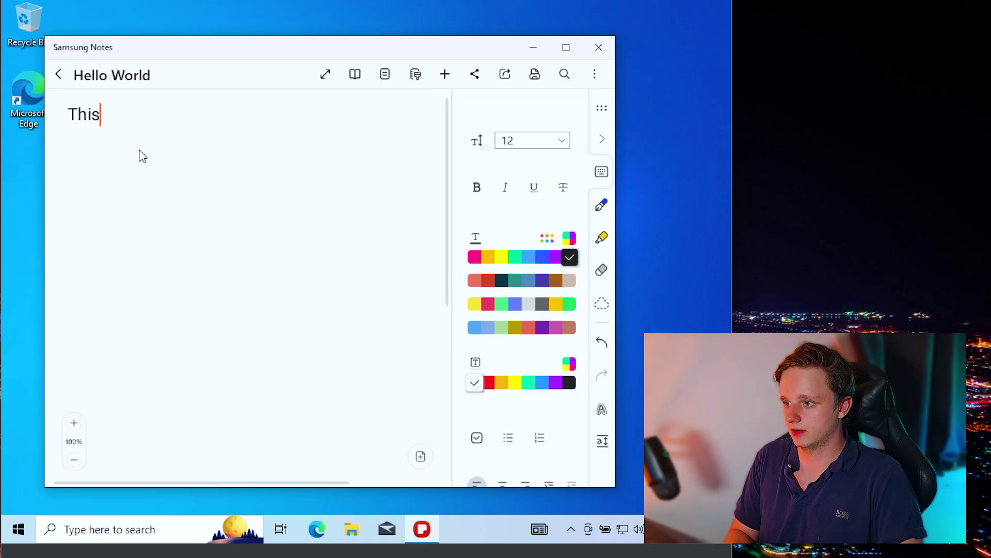